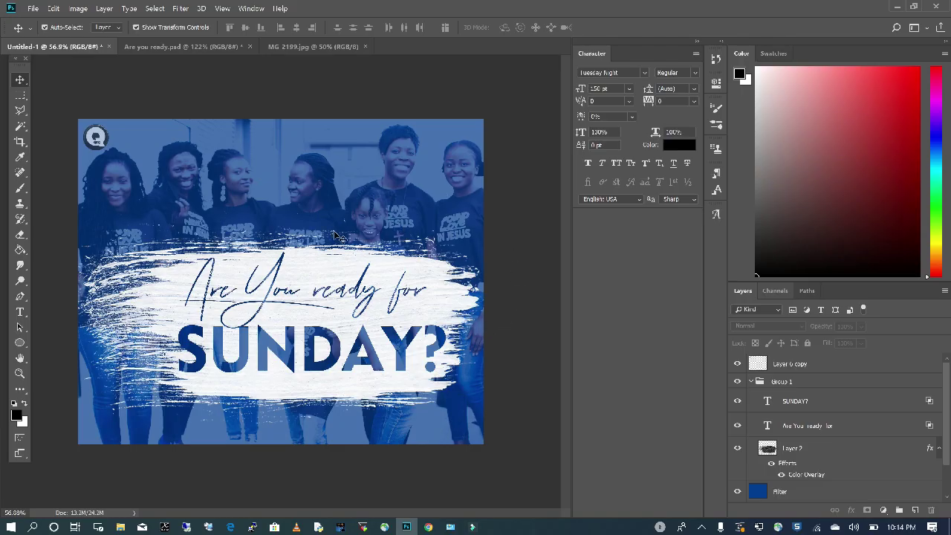
Step: Open the File menu on the finished flyer to begin a new document
{"action": "left_click", "coordinate": [32, 10]}
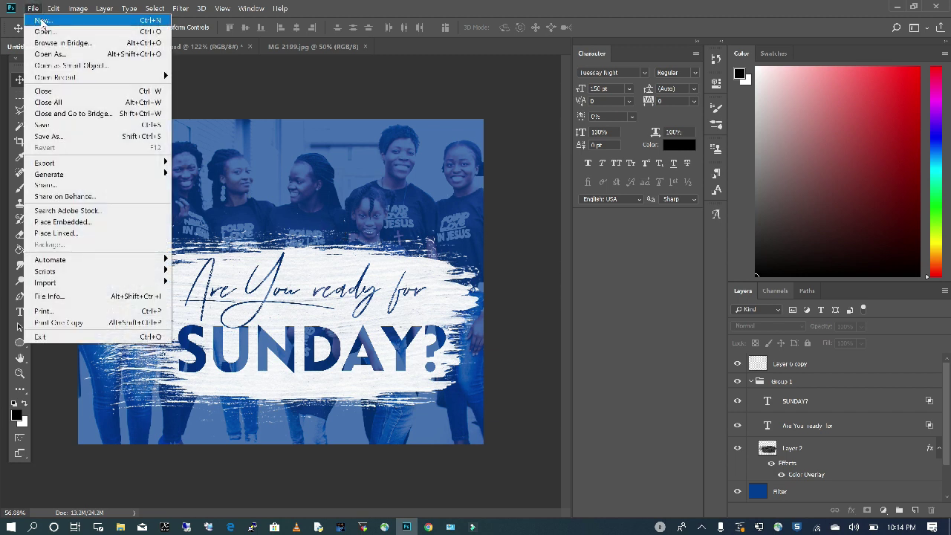
Step: Create a blank 20 × 15 inch document at 120 ppi, changing height from 16 to 15
{"action": "key", "text": "Escape"}
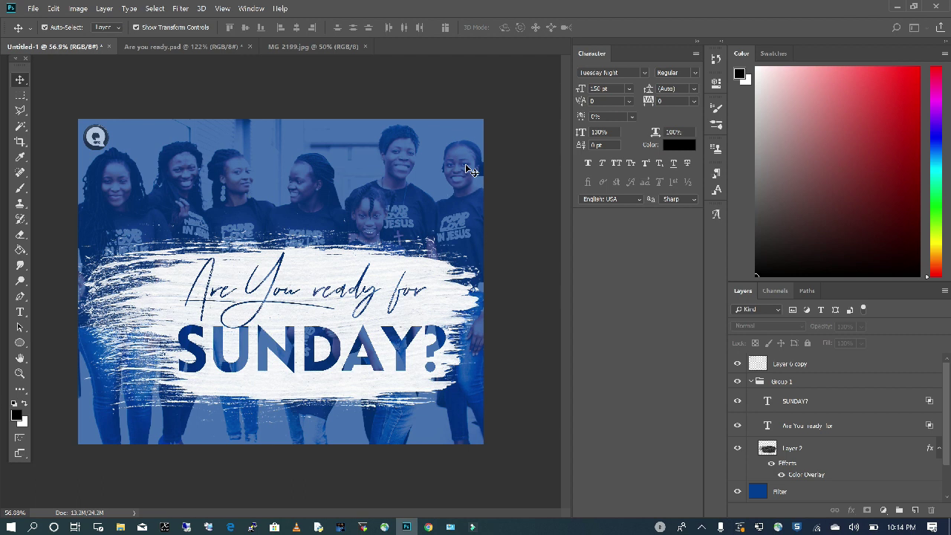
{"action": "key", "text": "ctrl+n"}
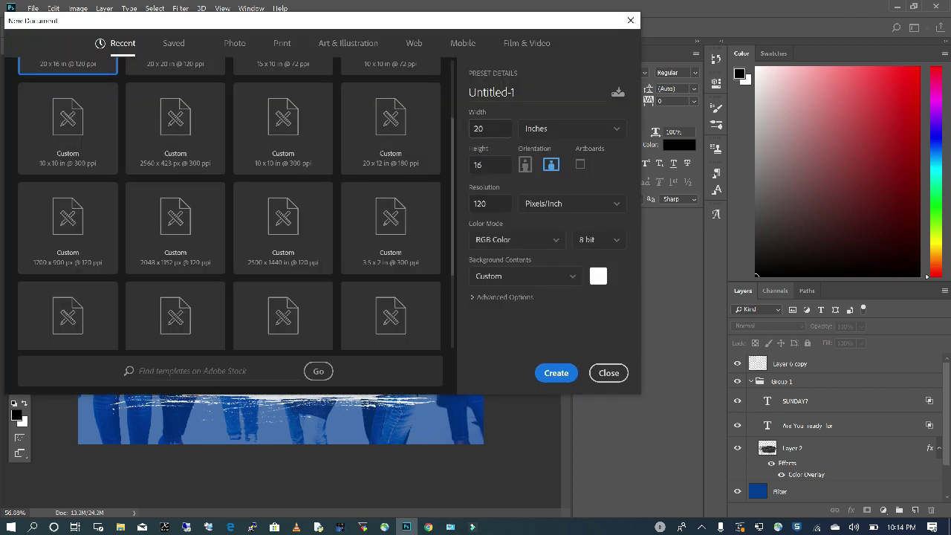
{"action": "double_click", "coordinate": [472, 170]}
{"action": "left_click", "coordinate": [555, 373]}
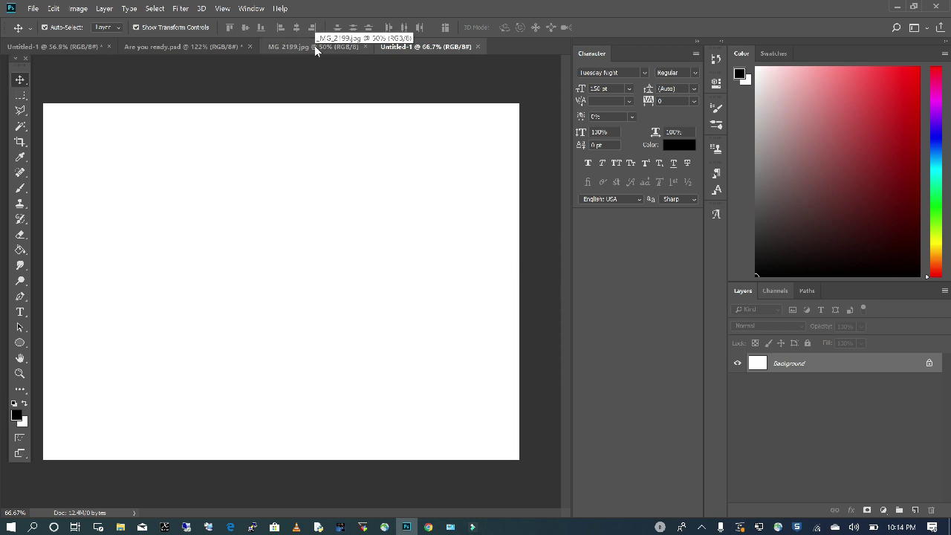
Step: Copy the MG 2199.jpg group photo into Untitled-1 and close the original window
{"action": "left_click", "coordinate": [314, 46]}
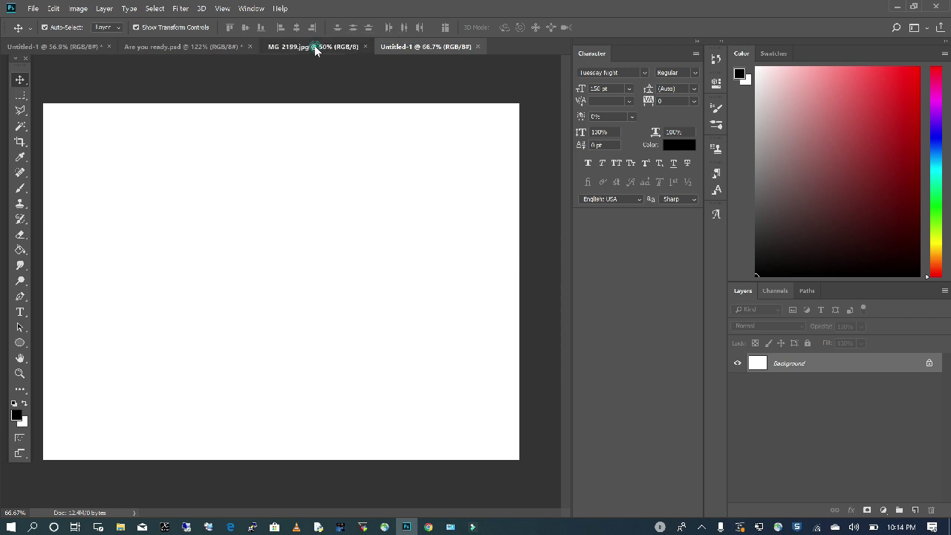
{"action": "left_click_drag", "start_coordinate": [313, 46], "coordinate": [340, 98]}
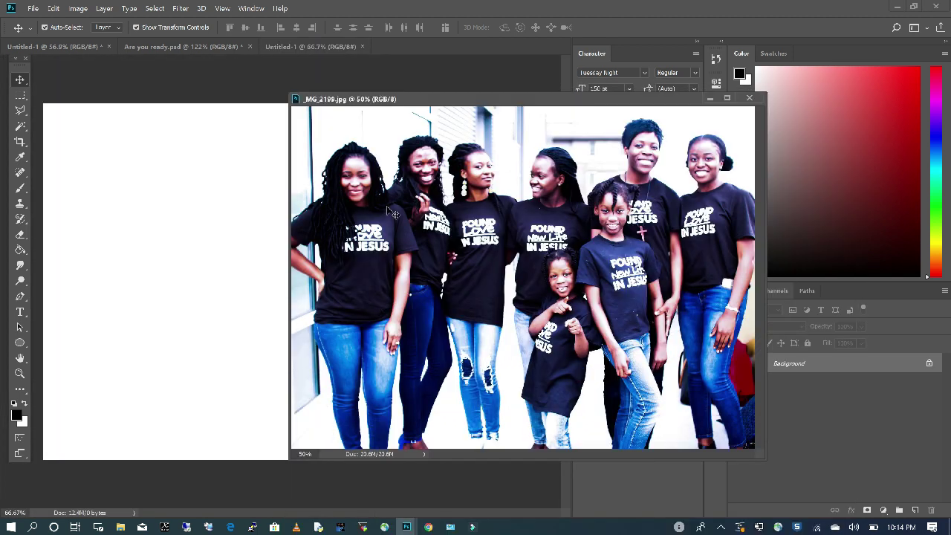
{"action": "left_click_drag", "start_coordinate": [386, 214], "coordinate": [227, 261]}
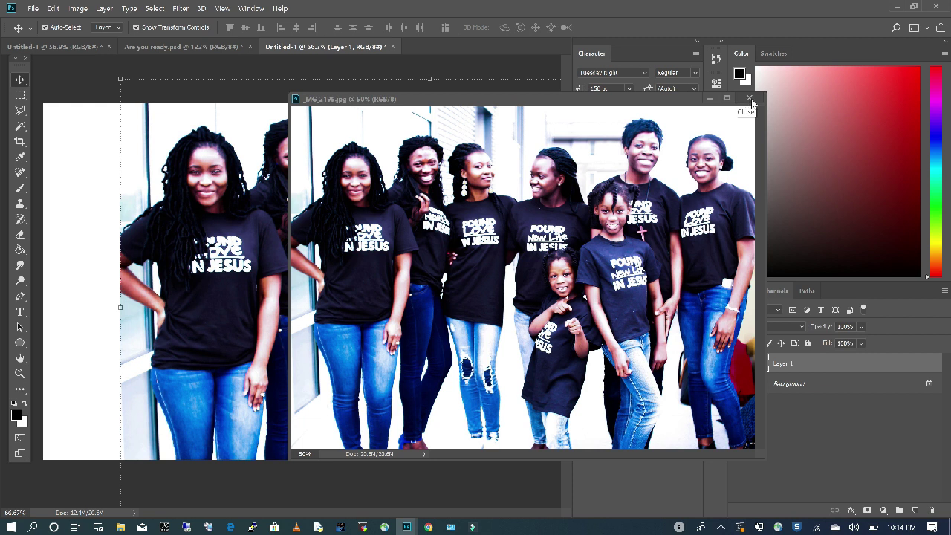
{"action": "left_click", "coordinate": [750, 99]}
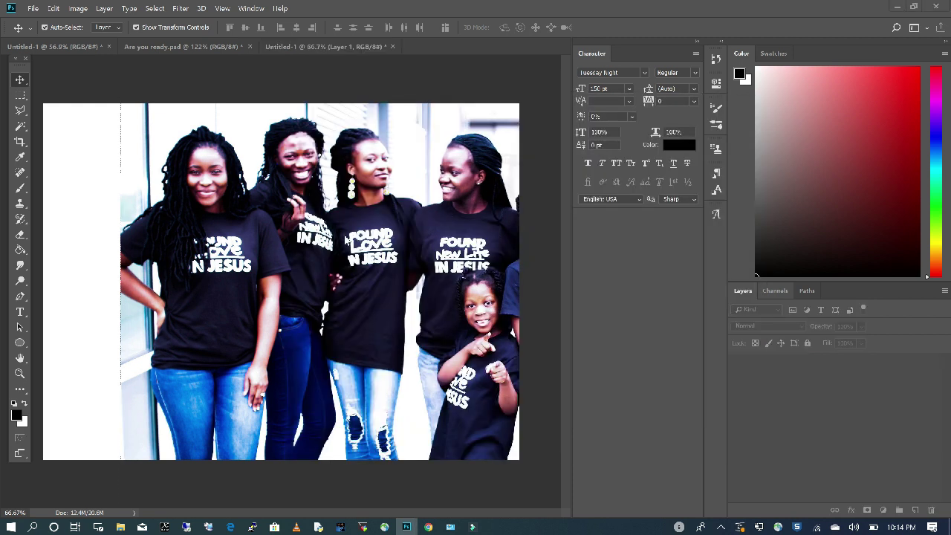
Step: Shift the photo left, scale it to about 83%, nudge it into place and commit
{"action": "scroll", "coordinate": [285, 253], "scroll_direction": "down", "scroll_amount": 5}
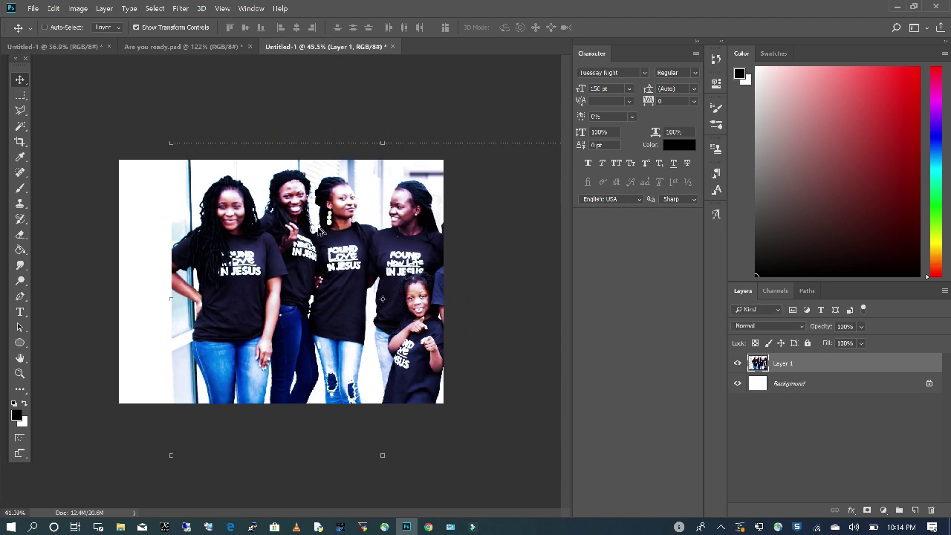
{"action": "left_click_drag", "start_coordinate": [327, 230], "coordinate": [271, 223]}
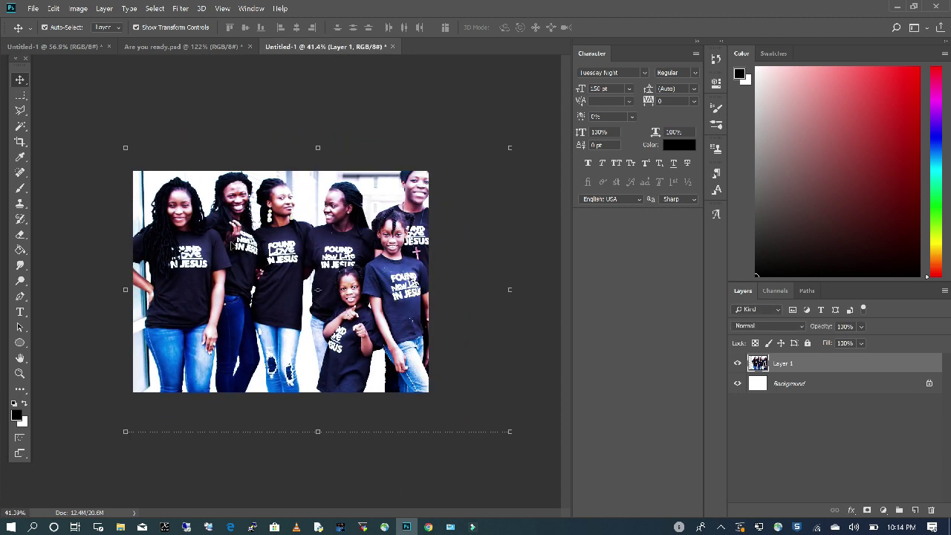
{"action": "scroll", "coordinate": [409, 353], "scroll_direction": "down", "scroll_amount": 2}
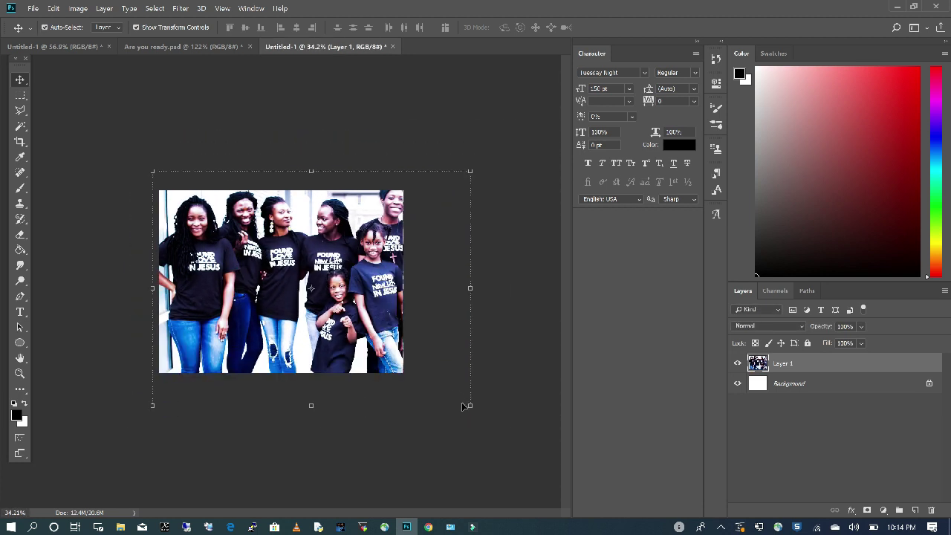
{"action": "left_click_drag", "start_coordinate": [470, 404], "coordinate": [407, 376]}
{"action": "left_click_drag", "start_coordinate": [380, 331], "coordinate": [375, 346]}
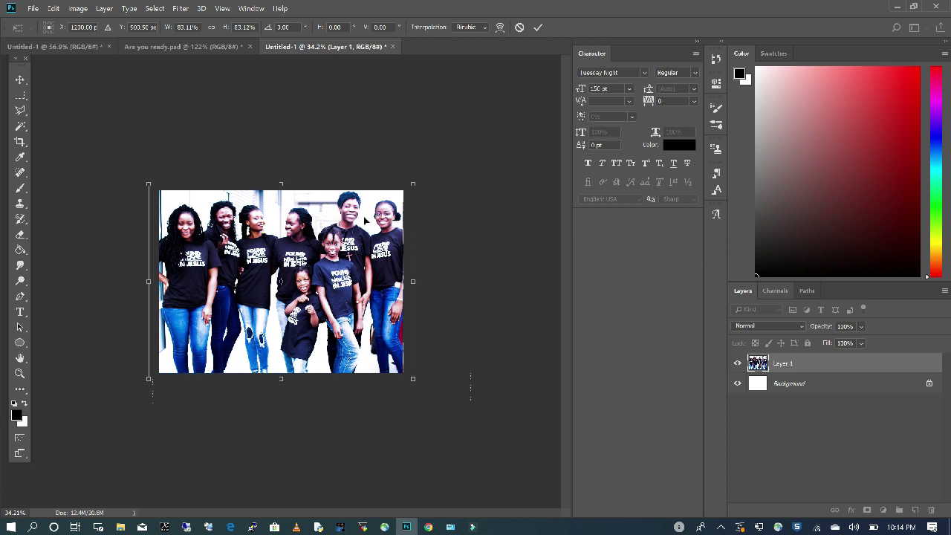
{"action": "scroll", "coordinate": [297, 232], "scroll_direction": "up", "scroll_amount": 3}
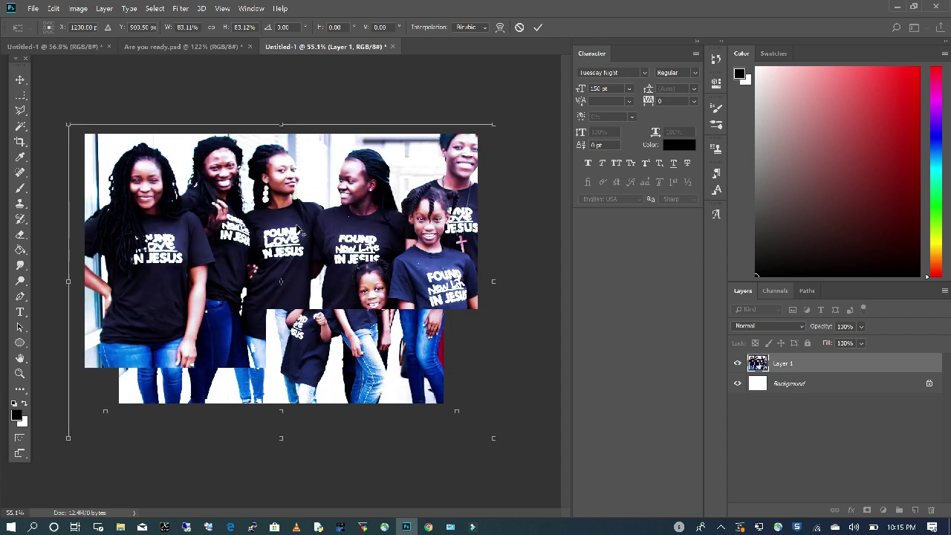
{"action": "key", "text": "Return"}
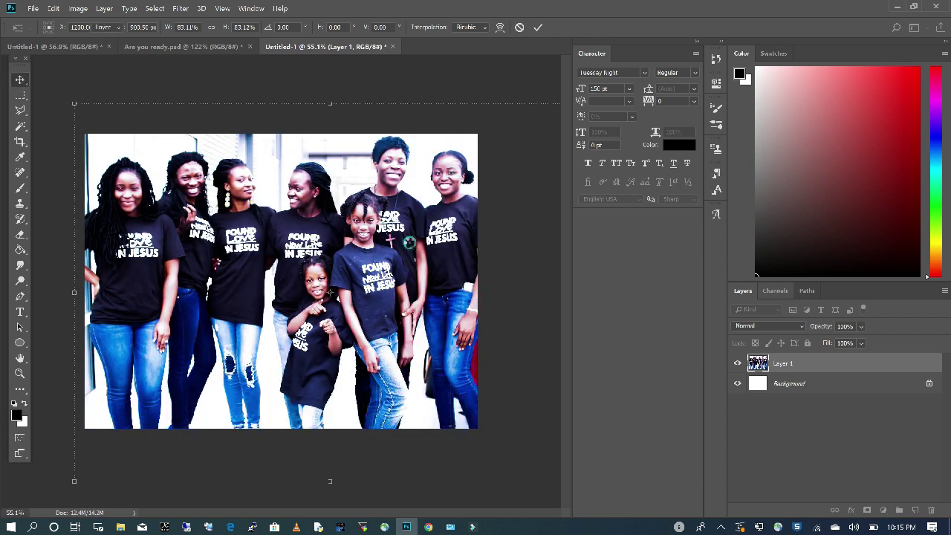
Step: Add a new layer above the photo and name it Filter
{"action": "left_click", "coordinate": [523, 194]}
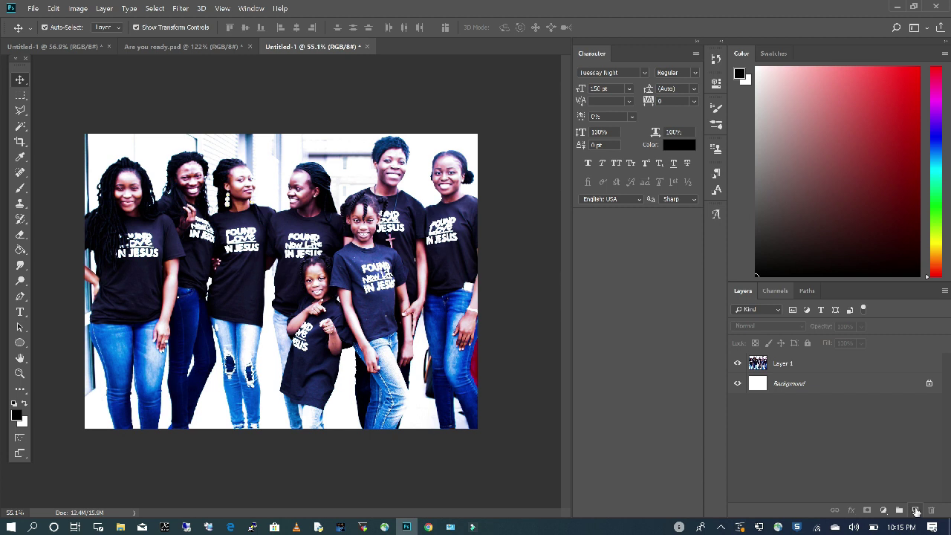
{"action": "left_click", "coordinate": [916, 511]}
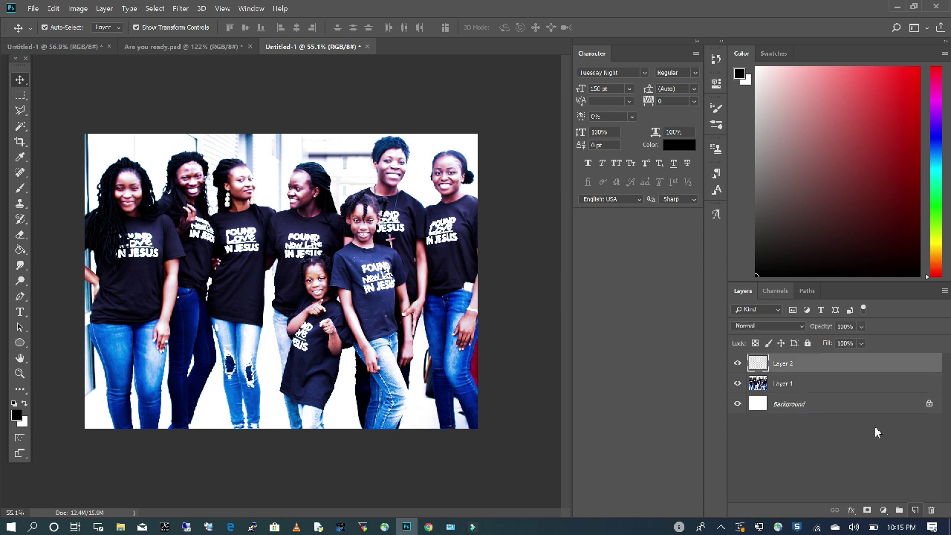
{"action": "double_click", "coordinate": [790, 365]}
{"action": "key", "text": "BackSpace"}
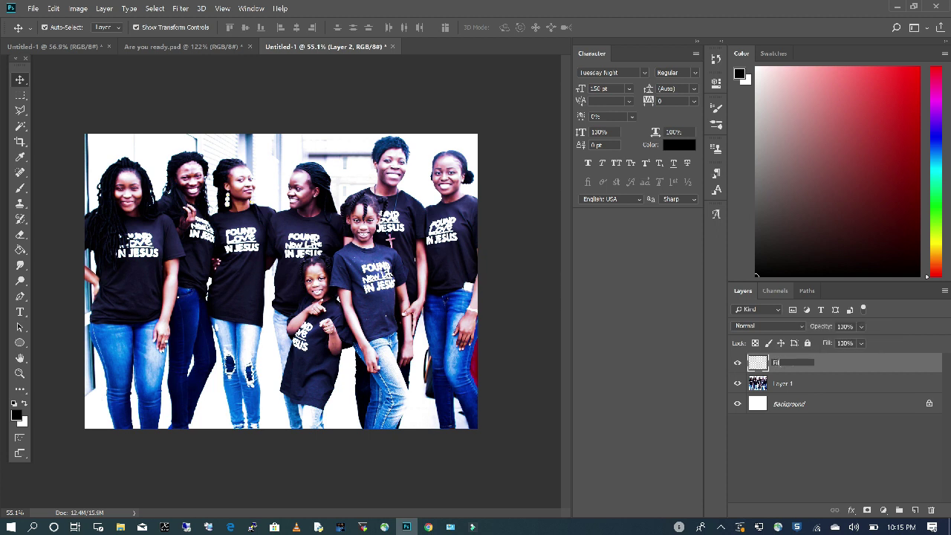
{"action": "type", "text": "Filter"}
{"action": "key", "text": "Return"}
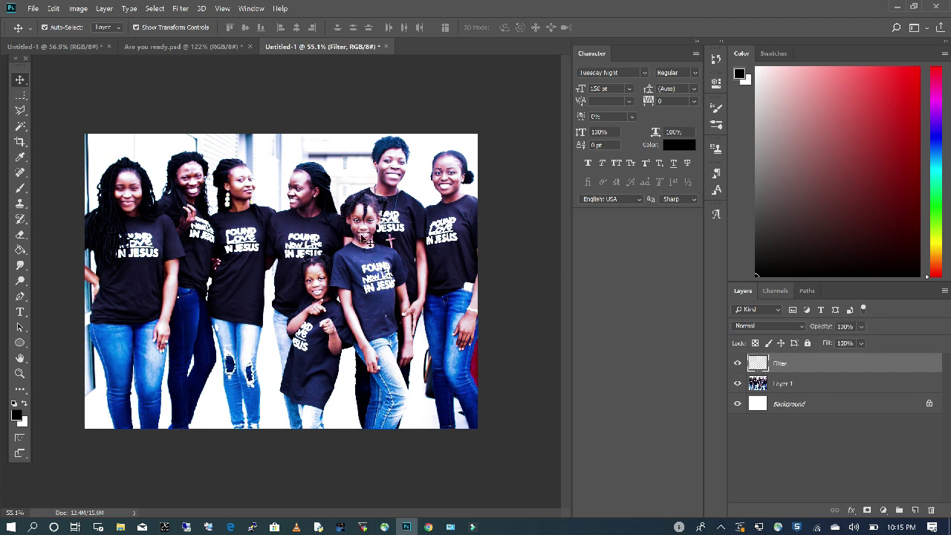
Step: Fill the Filter layer with solid blue #0635cd using the Paint Bucket
{"action": "left_click", "coordinate": [17, 416]}
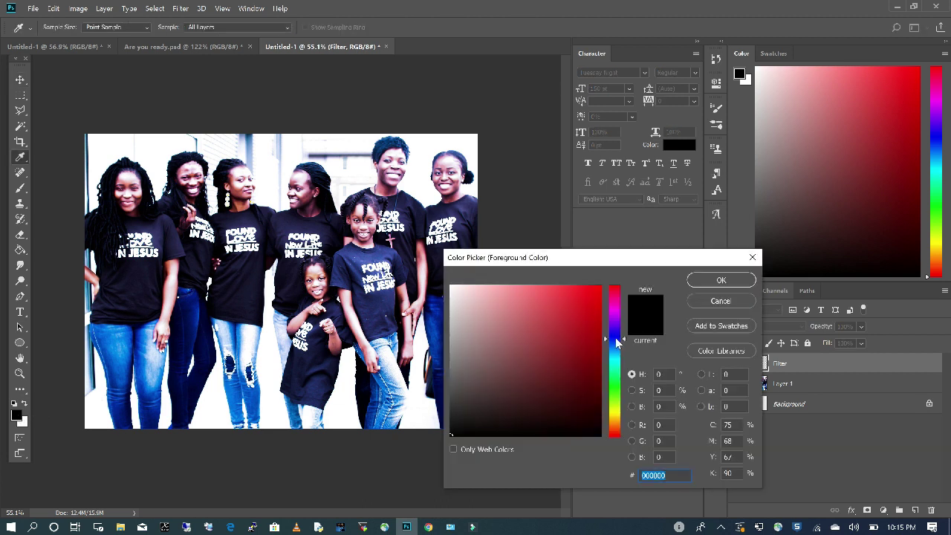
{"action": "left_click", "coordinate": [615, 335]}
{"action": "left_click", "coordinate": [616, 341]}
{"action": "left_click", "coordinate": [596, 315]}
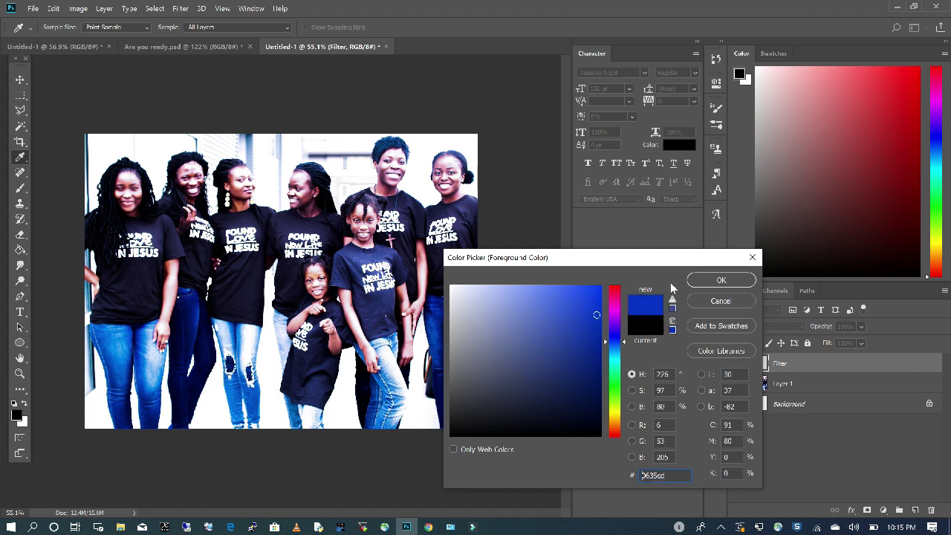
{"action": "left_click", "coordinate": [720, 280]}
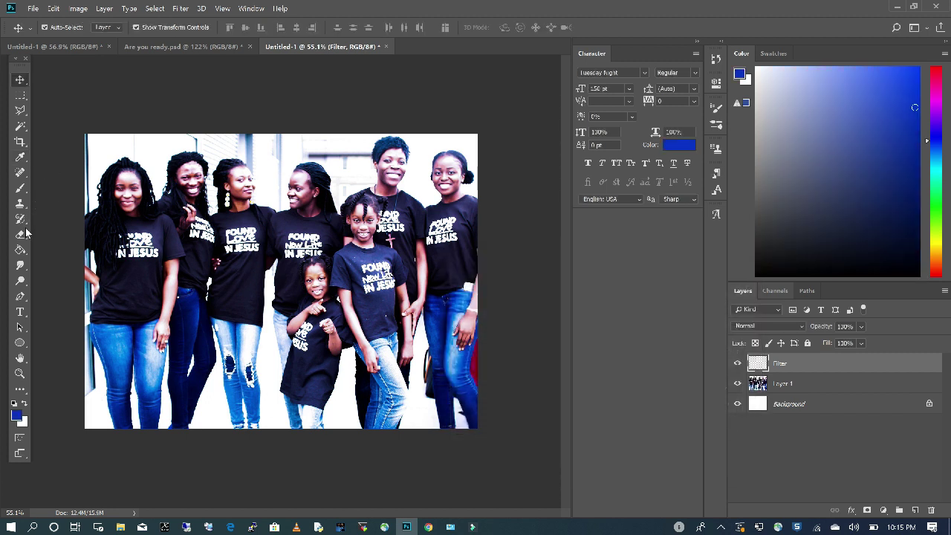
{"action": "left_click", "coordinate": [21, 252]}
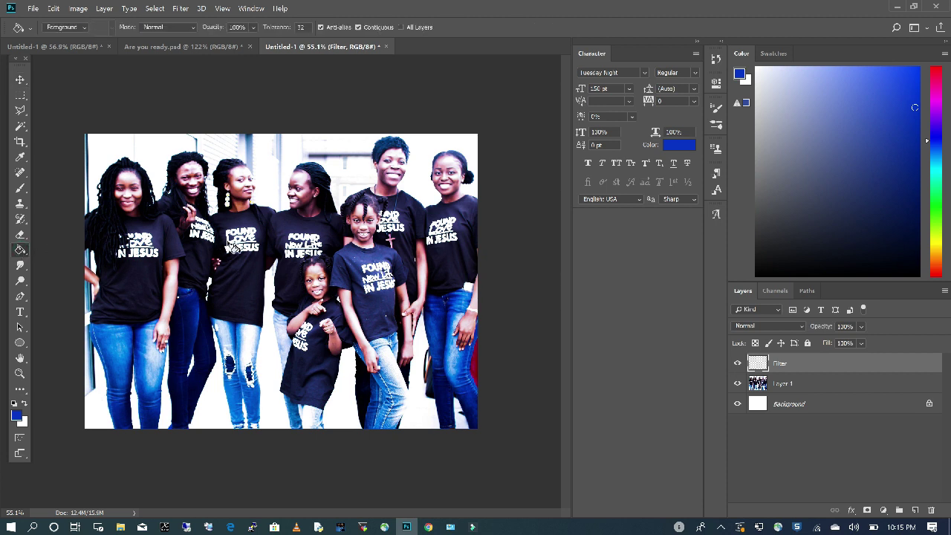
{"action": "left_click", "coordinate": [236, 246]}
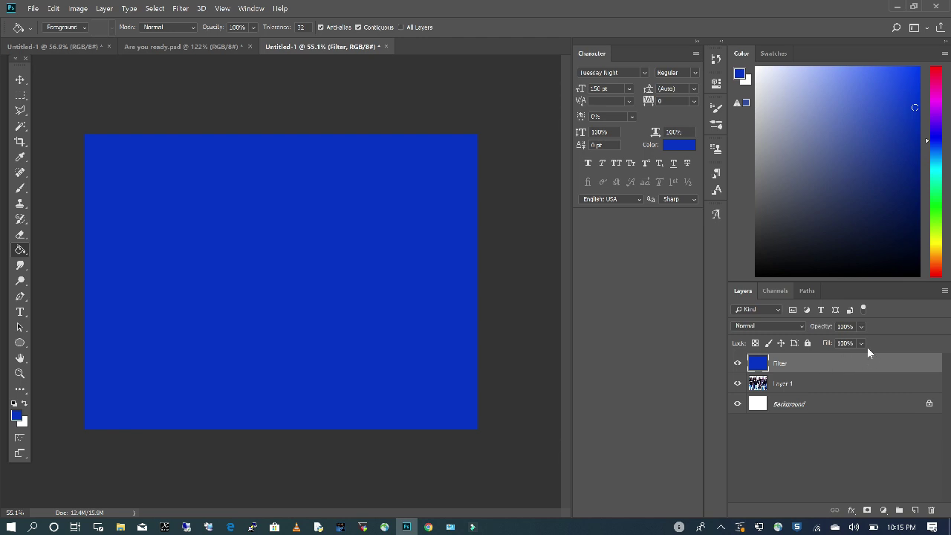
Step: Lower the Filter layer's opacity to 65% so the photo shows through
{"action": "left_click", "coordinate": [862, 326]}
{"action": "left_click_drag", "start_coordinate": [895, 343], "coordinate": [872, 345]}
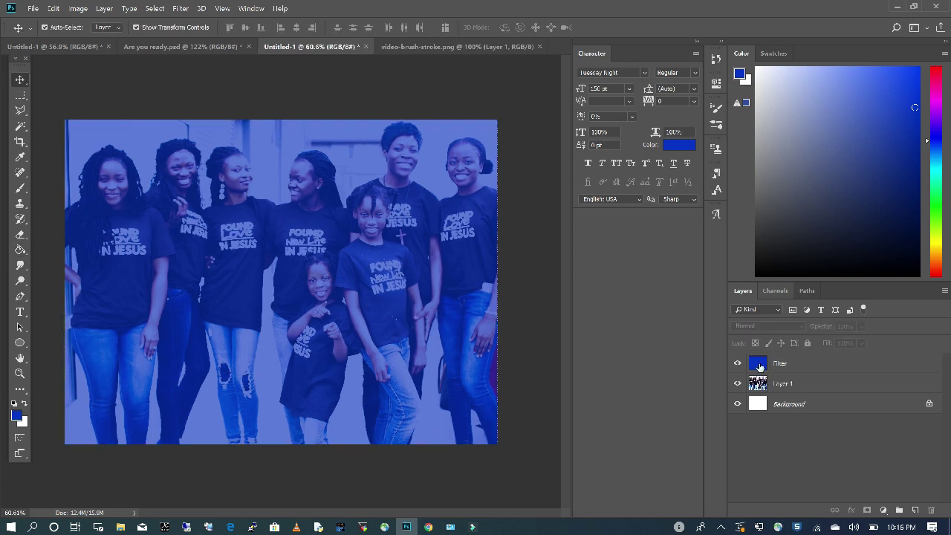
{"action": "left_click", "coordinate": [758, 365]}
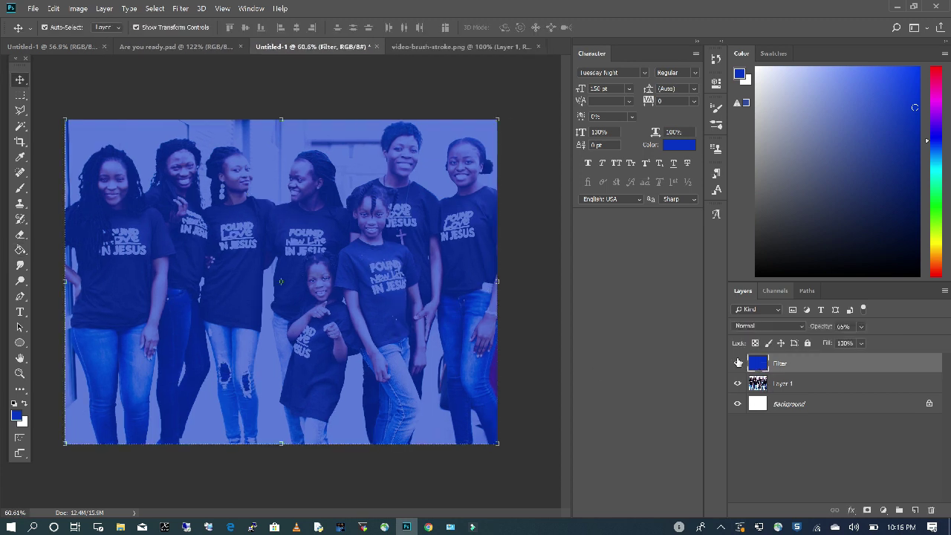
Step: Refill the Filter layer with a darker blue, #0753b9, using the Paint Bucket
{"action": "left_click", "coordinate": [16, 416]}
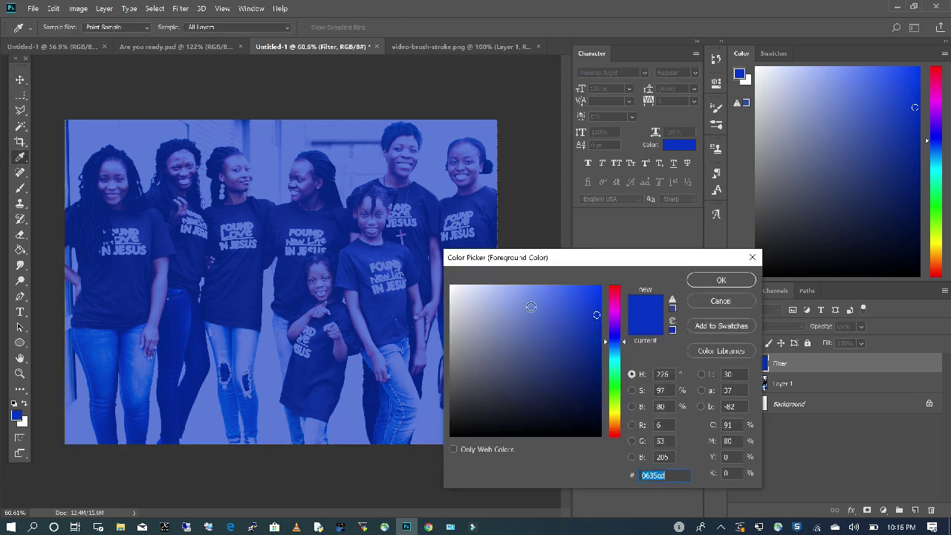
{"action": "left_click", "coordinate": [583, 290]}
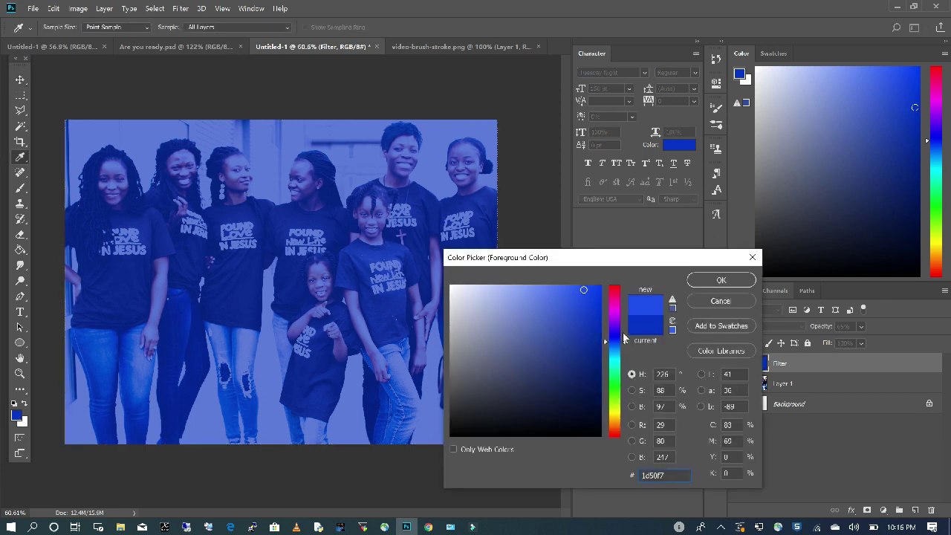
{"action": "left_click_drag", "start_coordinate": [625, 341], "coordinate": [624, 346]}
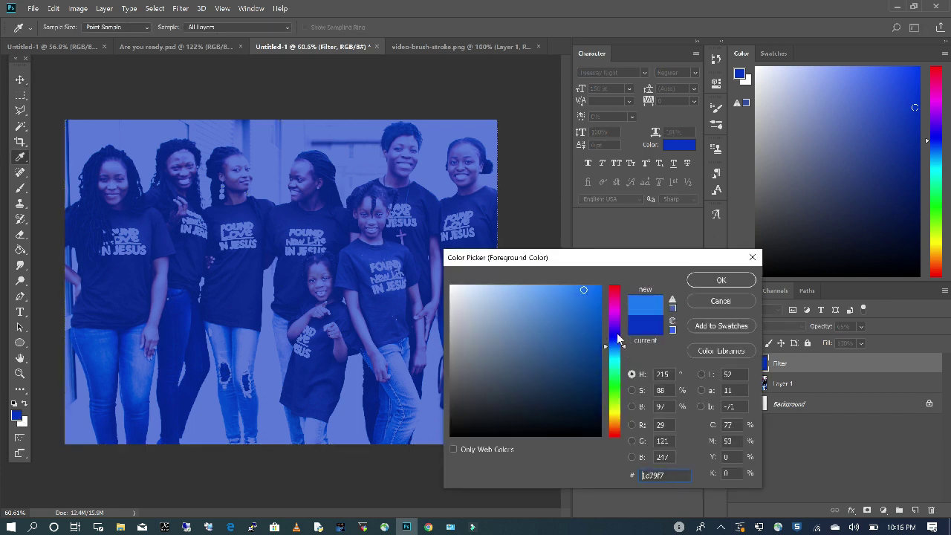
{"action": "left_click", "coordinate": [595, 307]}
{"action": "left_click", "coordinate": [597, 326]}
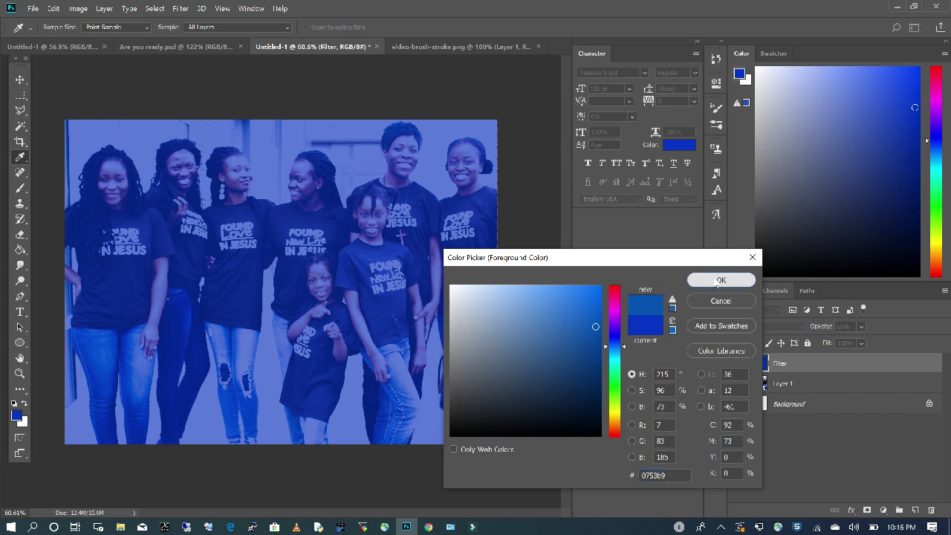
{"action": "left_click", "coordinate": [721, 280]}
{"action": "left_click", "coordinate": [20, 252]}
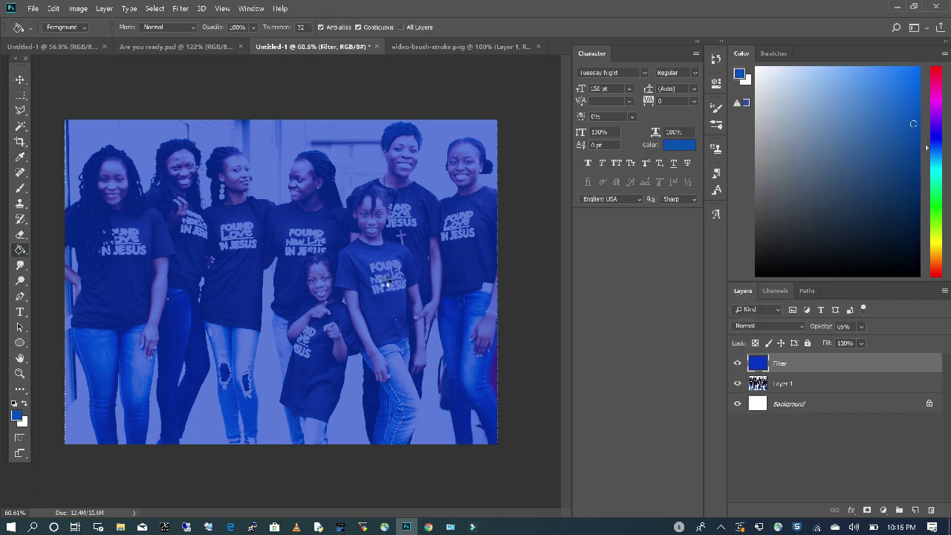
{"action": "left_click", "coordinate": [384, 291]}
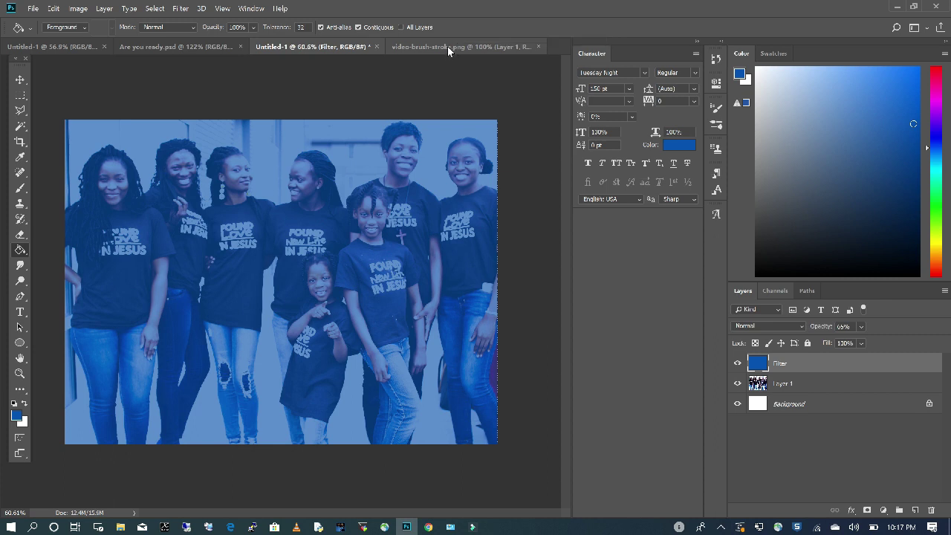
Step: Drag the black brush stroke from video-brush-stroke.png into the flyer as Layer 2
{"action": "mouse_move", "coordinate": [448, 46]}
{"action": "left_mouse_down"}
{"action": "mouse_move", "coordinate": [439, 84]}
{"action": "mouse_move", "coordinate": [447, 98]}
{"action": "left_mouse_up"}
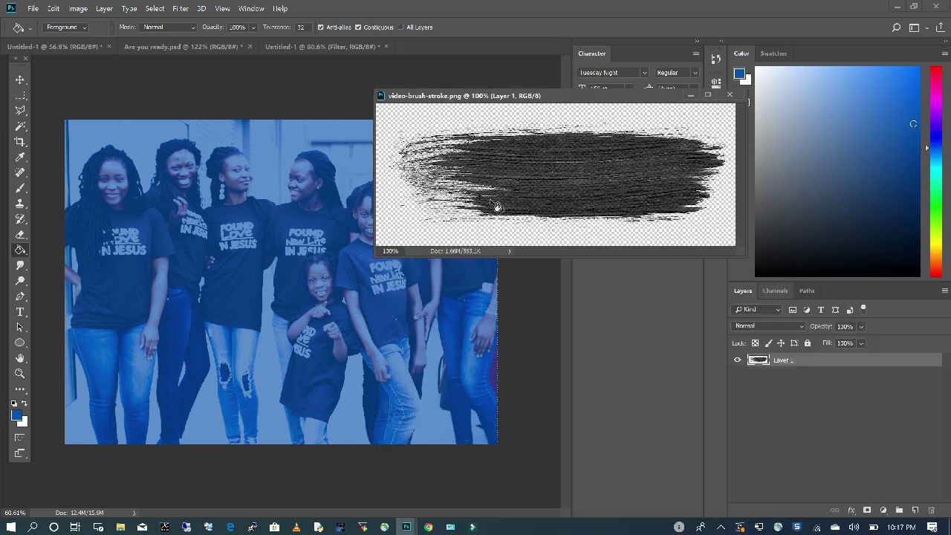
{"action": "left_click", "coordinate": [21, 79]}
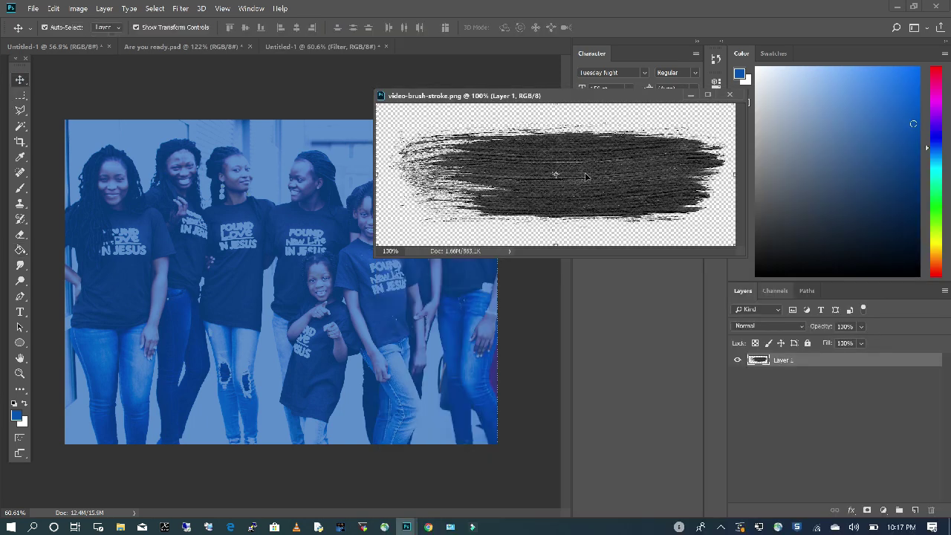
{"action": "mouse_move", "coordinate": [543, 199]}
{"action": "left_mouse_down"}
{"action": "mouse_move", "coordinate": [320, 312]}
{"action": "mouse_move", "coordinate": [298, 319]}
{"action": "mouse_move", "coordinate": [305, 316]}
{"action": "mouse_move", "coordinate": [245, 303]}
{"action": "left_mouse_up"}
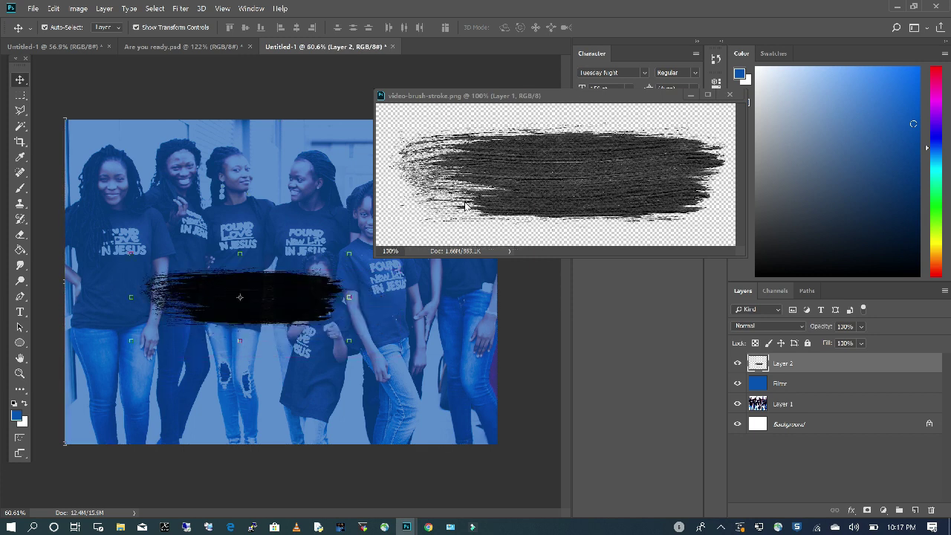
Step: Scale the brush stroke to about 201% wide and 305% tall across the photo's lower middle
{"action": "left_click", "coordinate": [729, 96]}
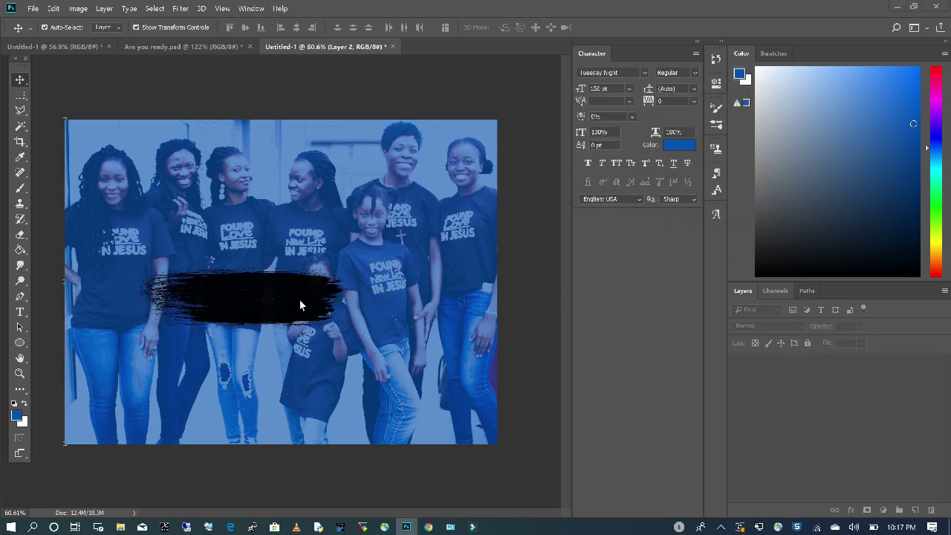
{"action": "mouse_move", "coordinate": [248, 308]}
{"action": "left_mouse_down"}
{"action": "mouse_move", "coordinate": [232, 304]}
{"action": "mouse_move", "coordinate": [191, 341]}
{"action": "left_mouse_up"}
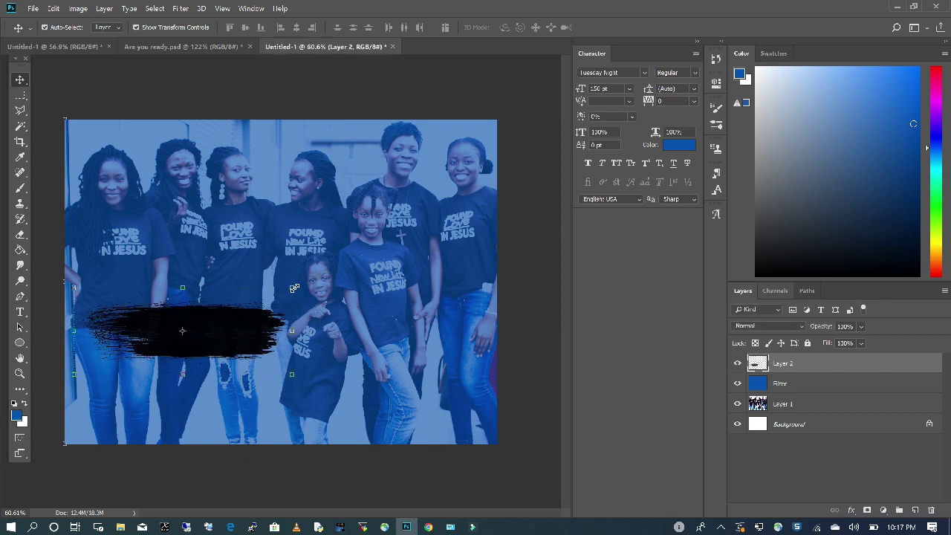
{"action": "mouse_move", "coordinate": [295, 288]}
{"action": "left_mouse_down"}
{"action": "mouse_move", "coordinate": [428, 200]}
{"action": "mouse_move", "coordinate": [500, 169]}
{"action": "left_mouse_up"}
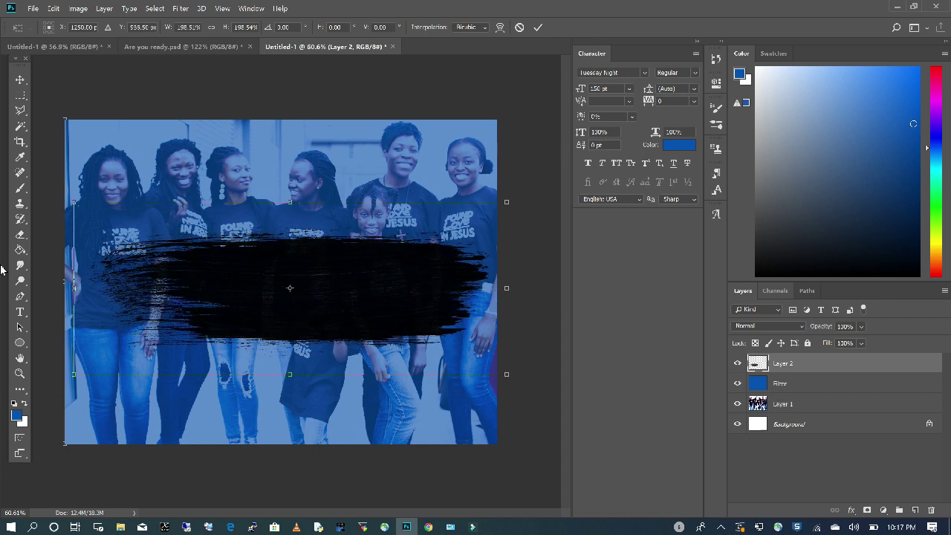
{"action": "left_click_drag", "start_coordinate": [77, 203], "coordinate": [70, 201]}
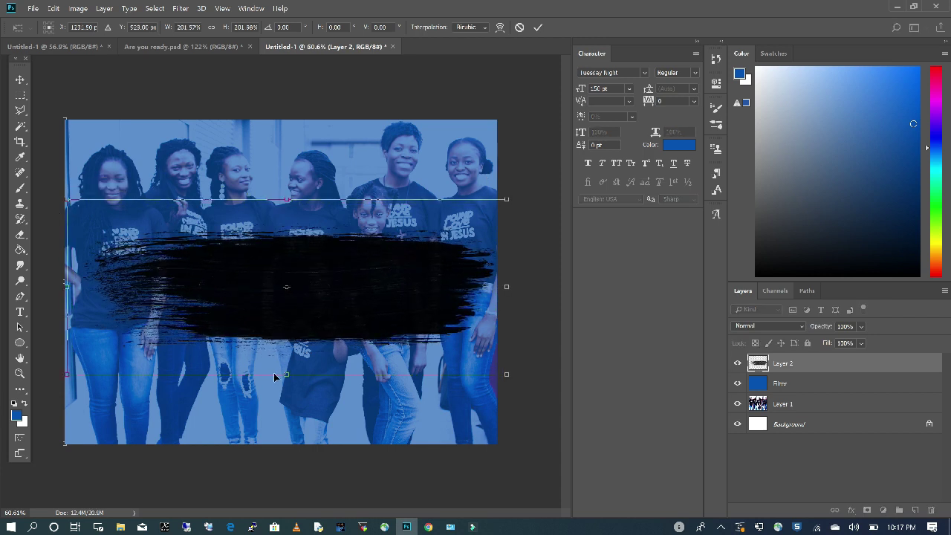
{"action": "left_click_drag", "start_coordinate": [287, 374], "coordinate": [287, 414]}
{"action": "left_click_drag", "start_coordinate": [289, 200], "coordinate": [287, 178]}
{"action": "left_click_drag", "start_coordinate": [286, 413], "coordinate": [287, 443]}
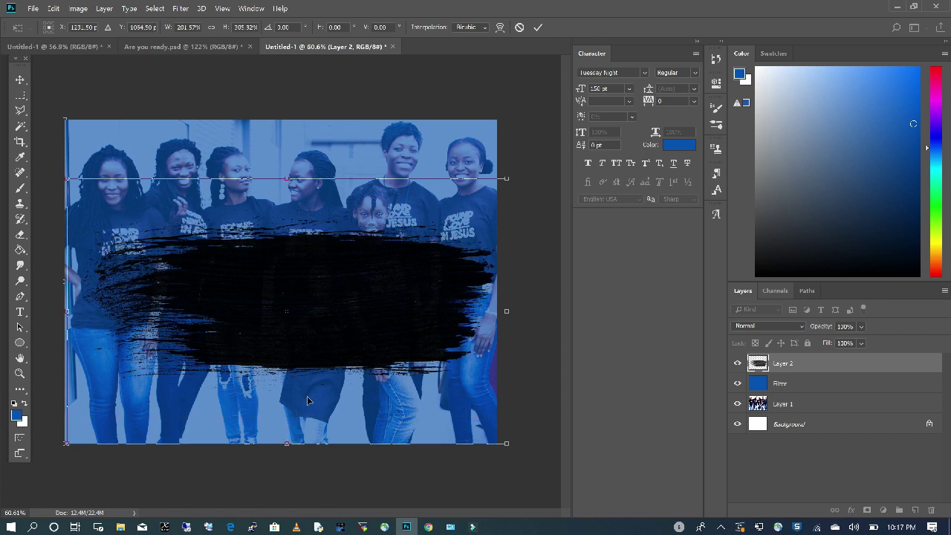
{"action": "left_click_drag", "start_coordinate": [315, 369], "coordinate": [311, 372]}
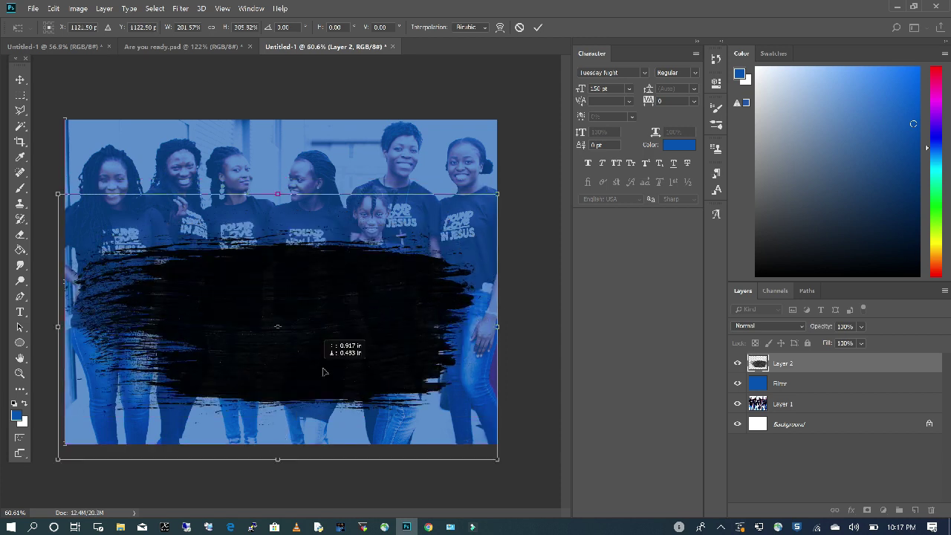
{"action": "left_click_drag", "start_coordinate": [323, 372], "coordinate": [325, 367]}
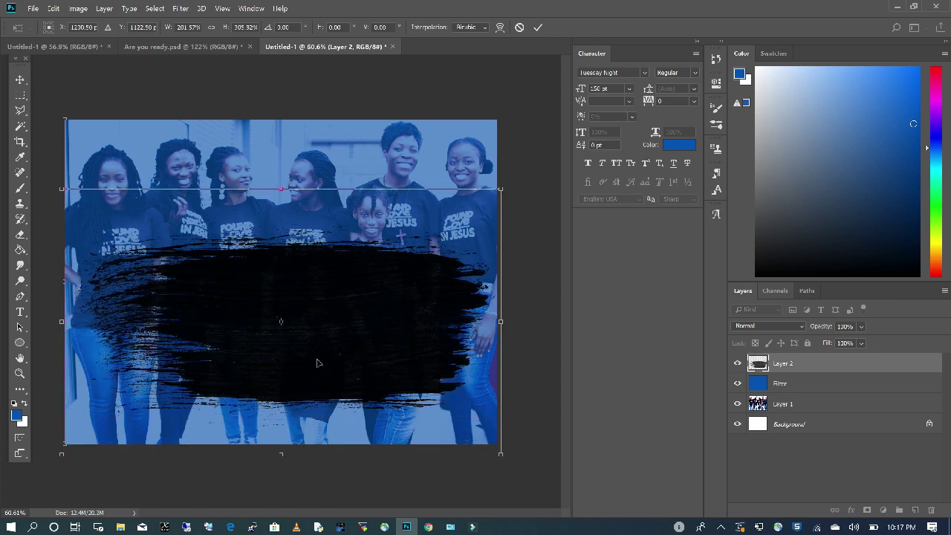
{"action": "key", "text": "Return"}
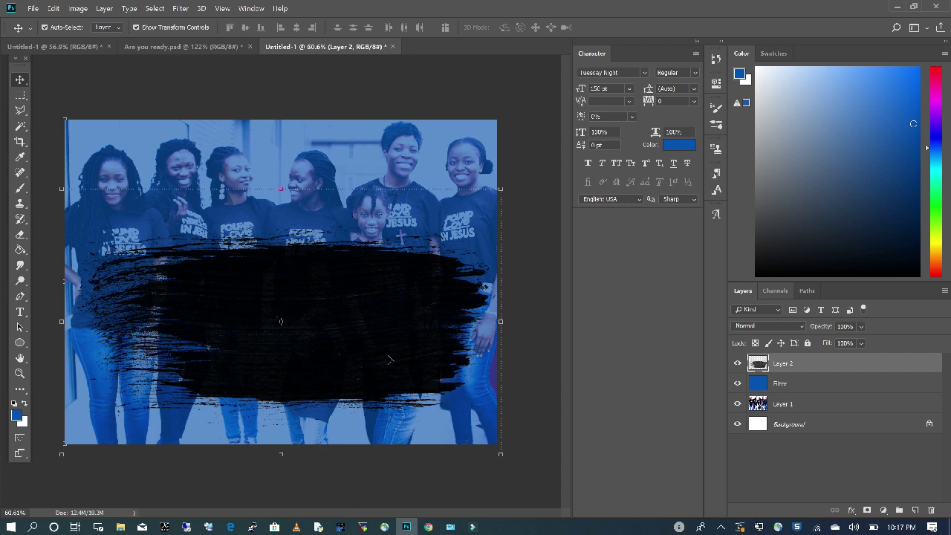
Step: Give Layer 2 a white Color Overlay in Blending Options, discarding the red trial colour
{"action": "right_click", "coordinate": [820, 364]}
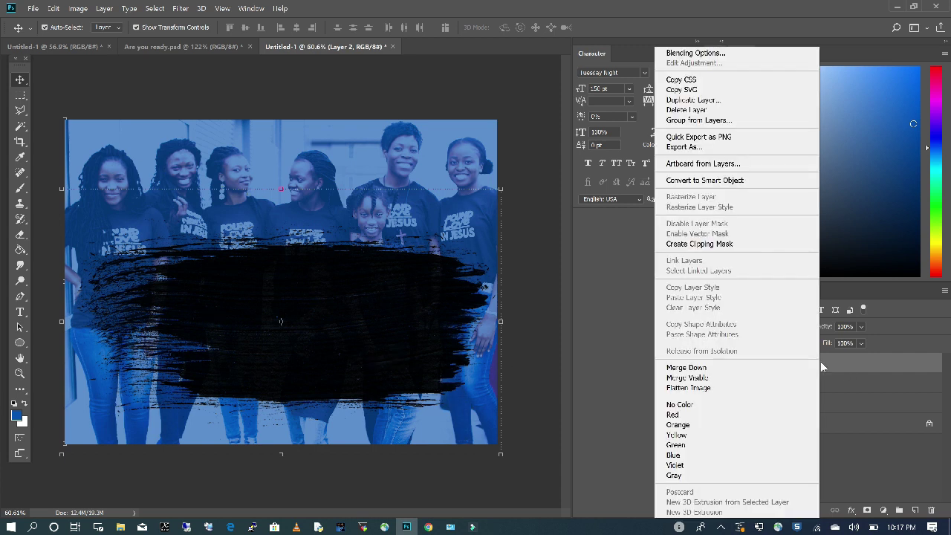
{"action": "left_click", "coordinate": [737, 57]}
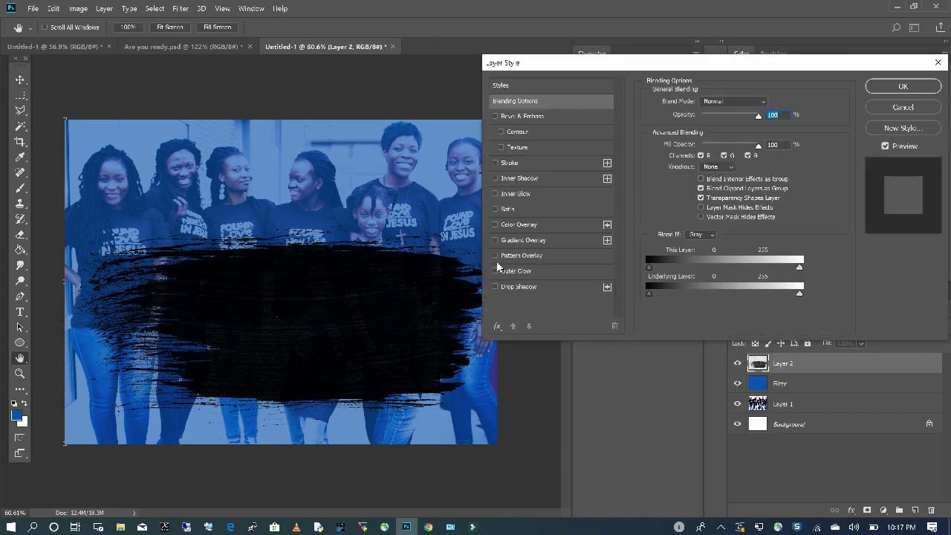
{"action": "left_click", "coordinate": [495, 225]}
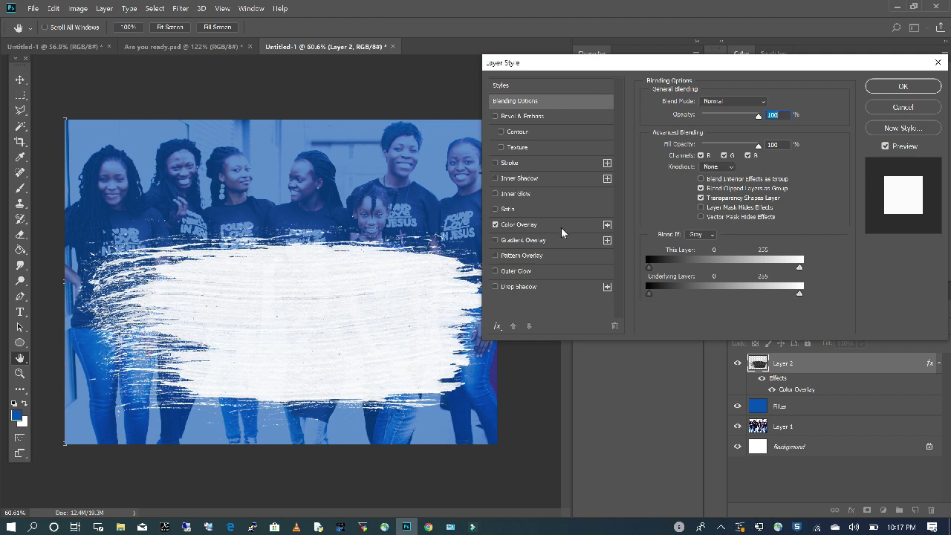
{"action": "left_click", "coordinate": [549, 225]}
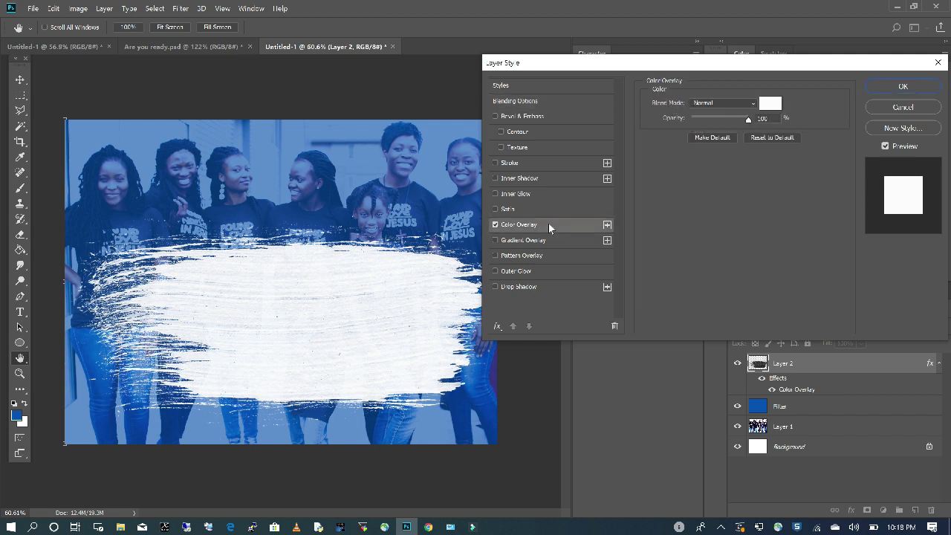
{"action": "left_click", "coordinate": [773, 105]}
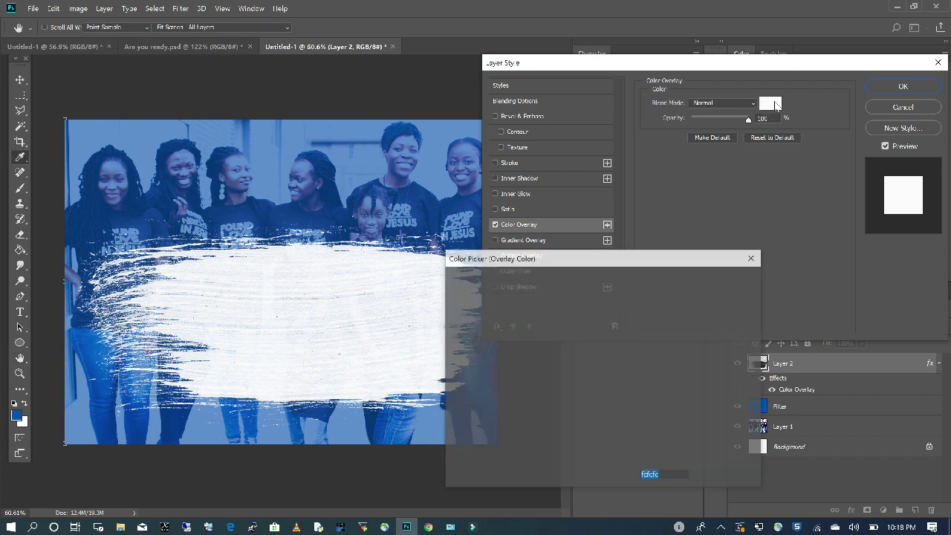
{"action": "left_click", "coordinate": [574, 311]}
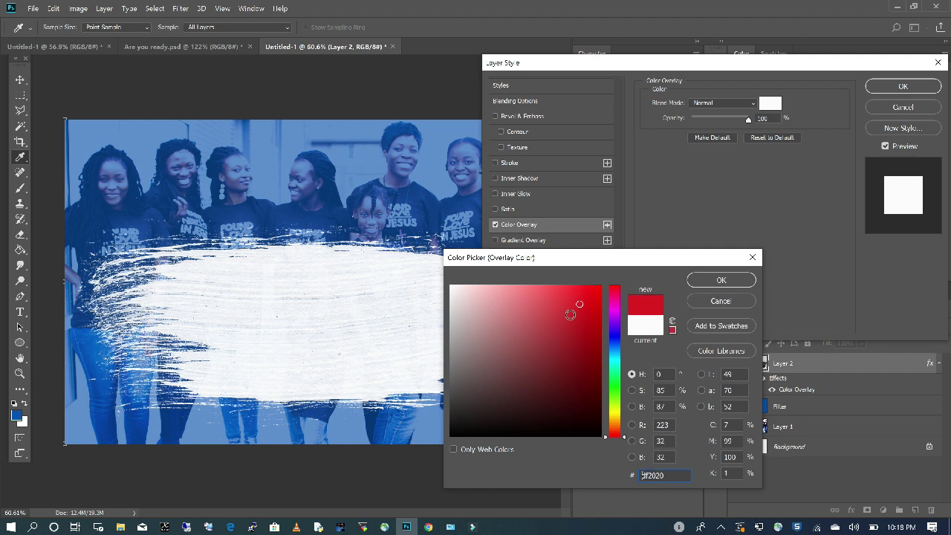
{"action": "left_click", "coordinate": [550, 342]}
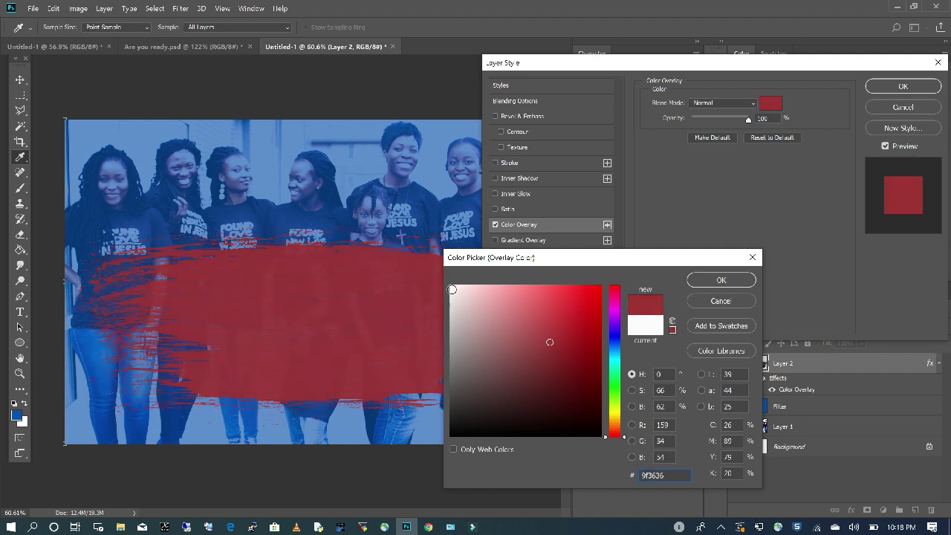
{"action": "left_click", "coordinate": [719, 300]}
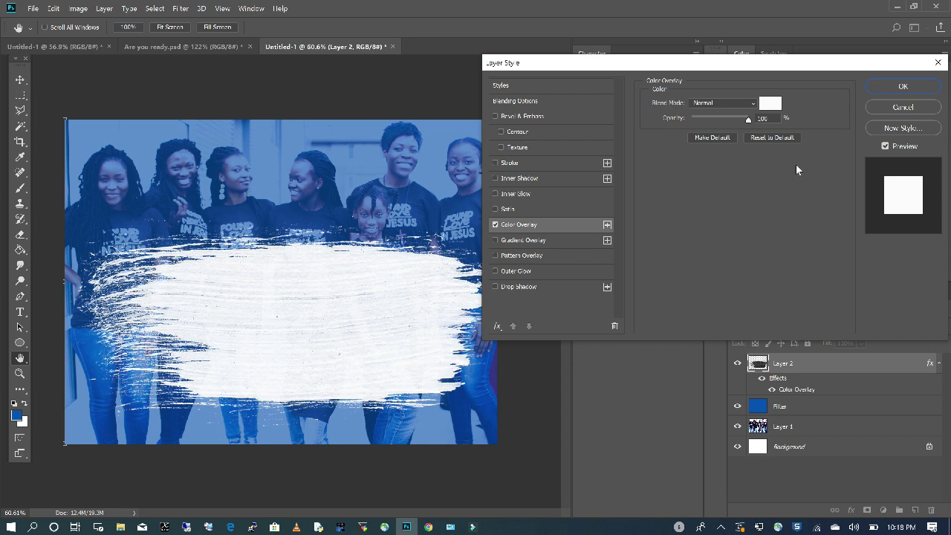
{"action": "left_click", "coordinate": [903, 87]}
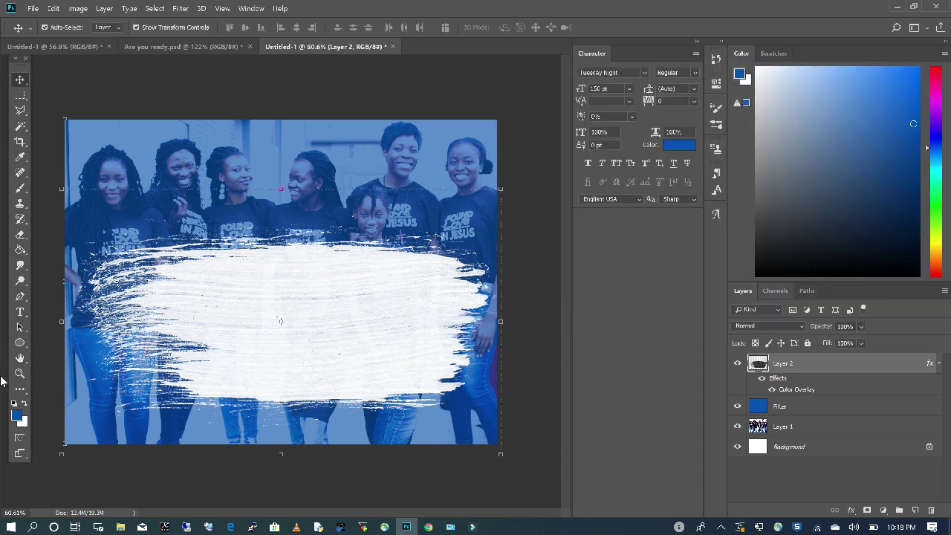
Step: Type 'Are You ready for' in black on the white band, correcting the typos
{"action": "key", "text": "d"}
{"action": "left_click", "coordinate": [20, 311]}
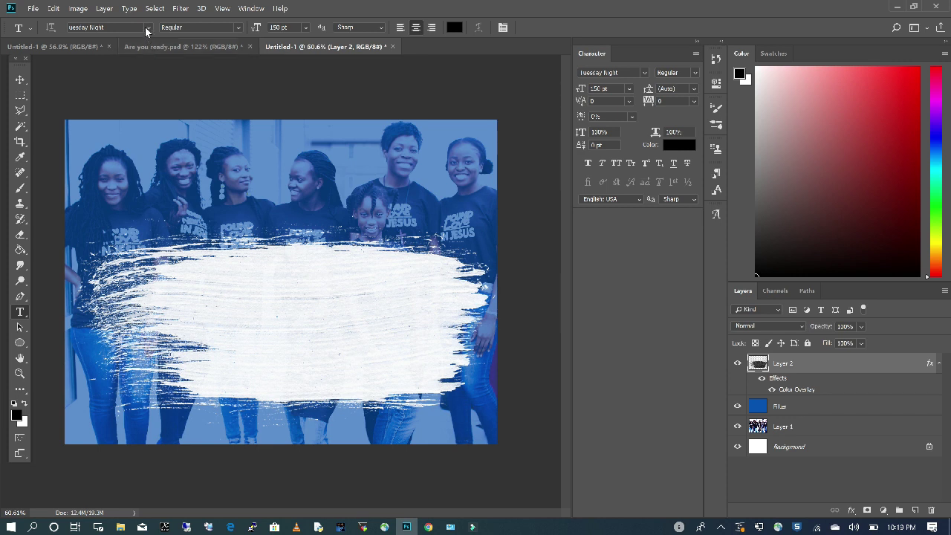
{"action": "left_click", "coordinate": [179, 299]}
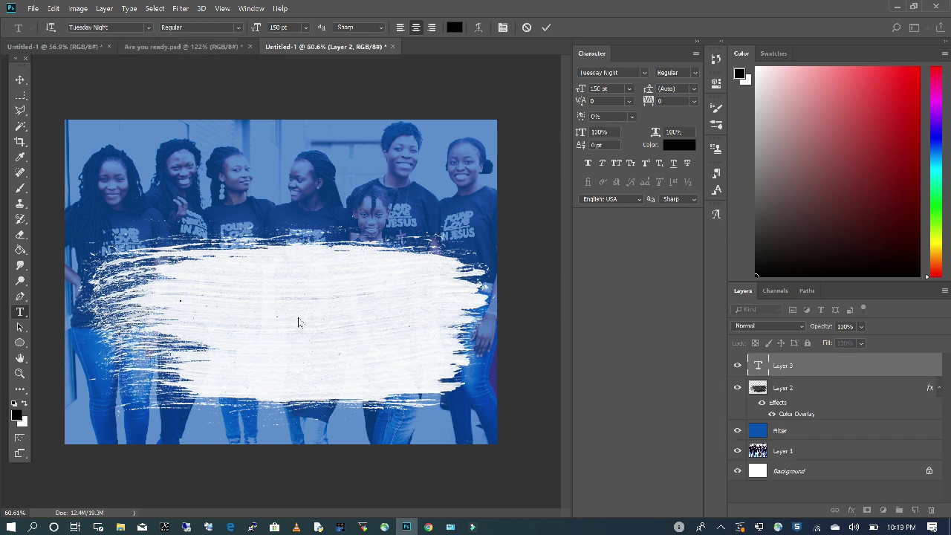
{"action": "type", "text": "Are"}
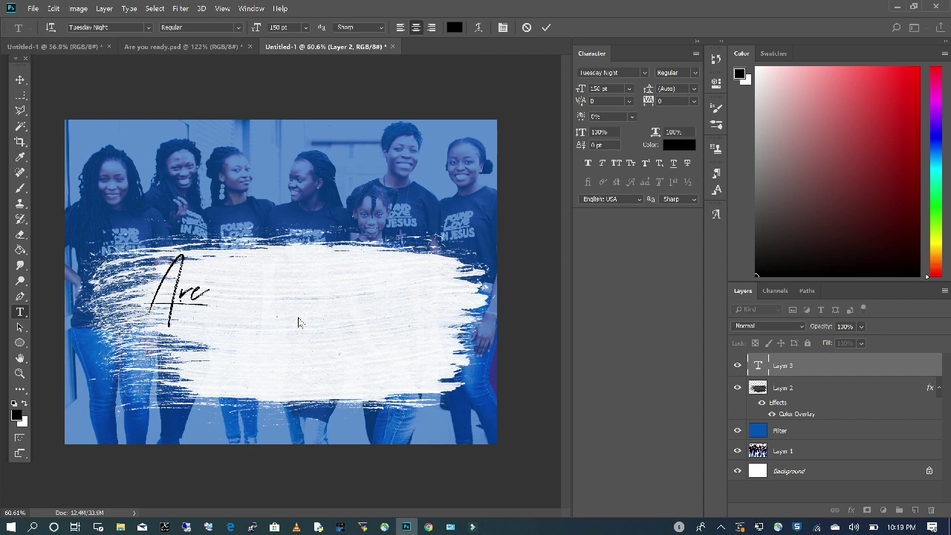
{"action": "type", "text": " are"}
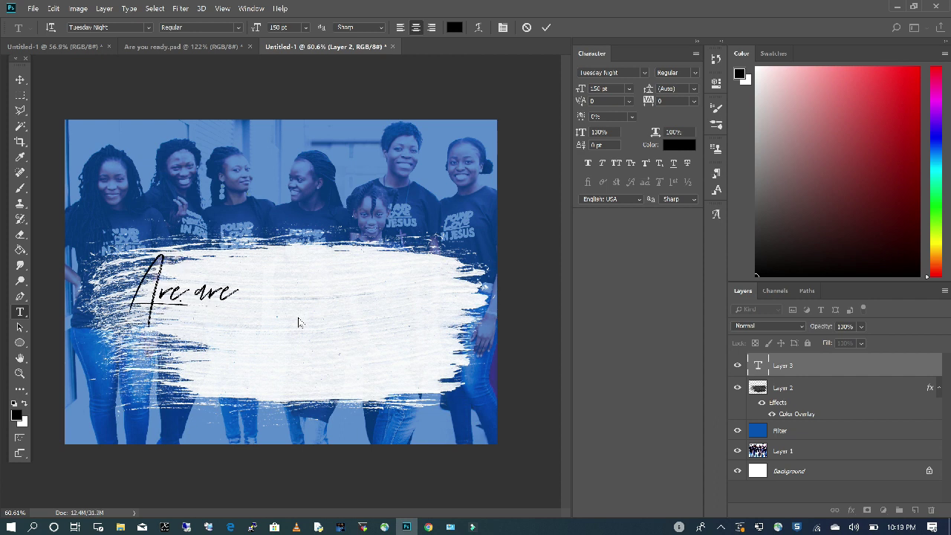
{"action": "key", "text": "BackSpace"}
{"action": "key", "text": "BackSpace"}
{"action": "key", "text": "BackSpace"}
{"action": "key", "text": "BackSpace"}
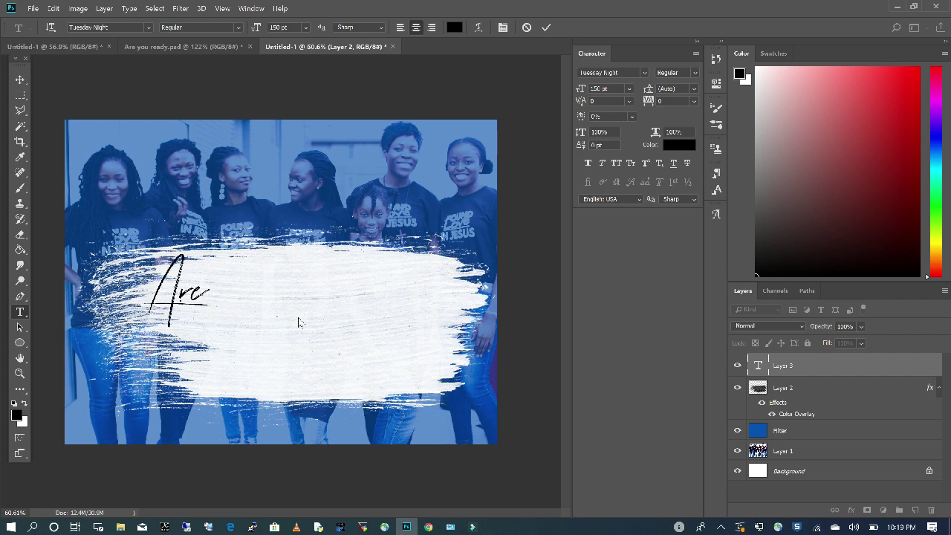
{"action": "type", "text": "You"}
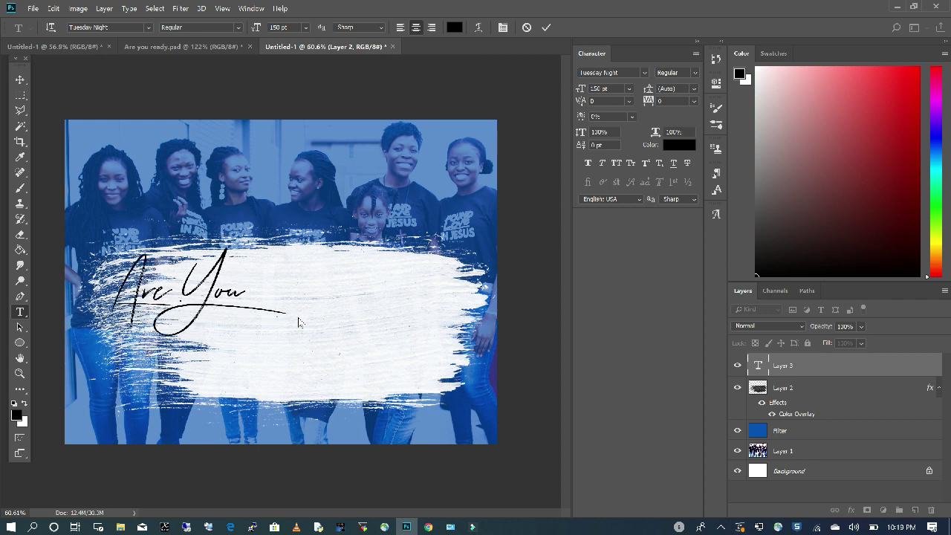
{"action": "type", "text": " read"}
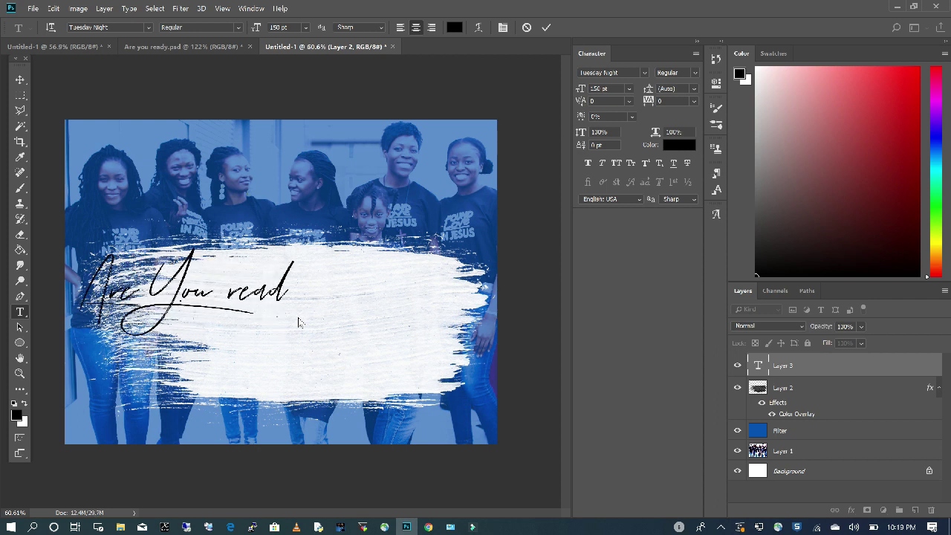
{"action": "type", "text": "dy"}
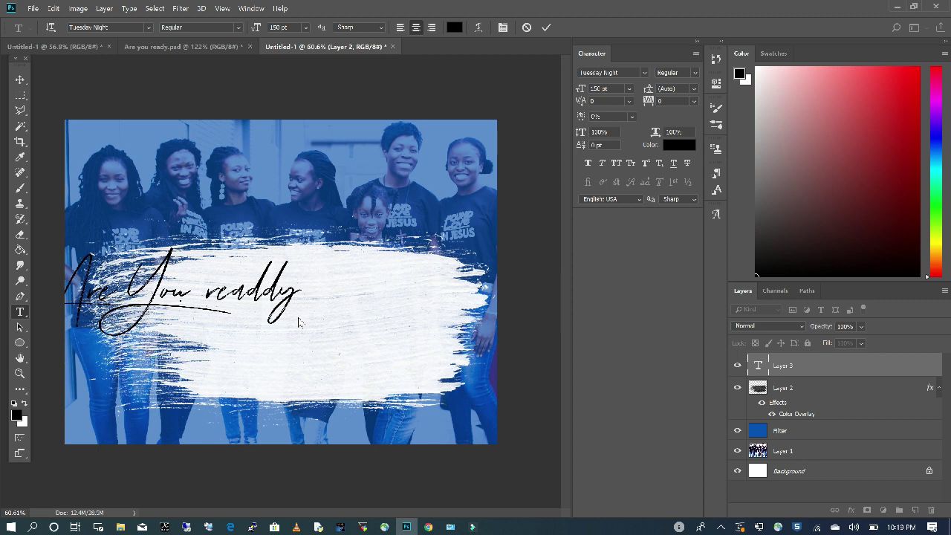
{"action": "key", "text": "BackSpace"}
{"action": "key", "text": "BackSpace"}
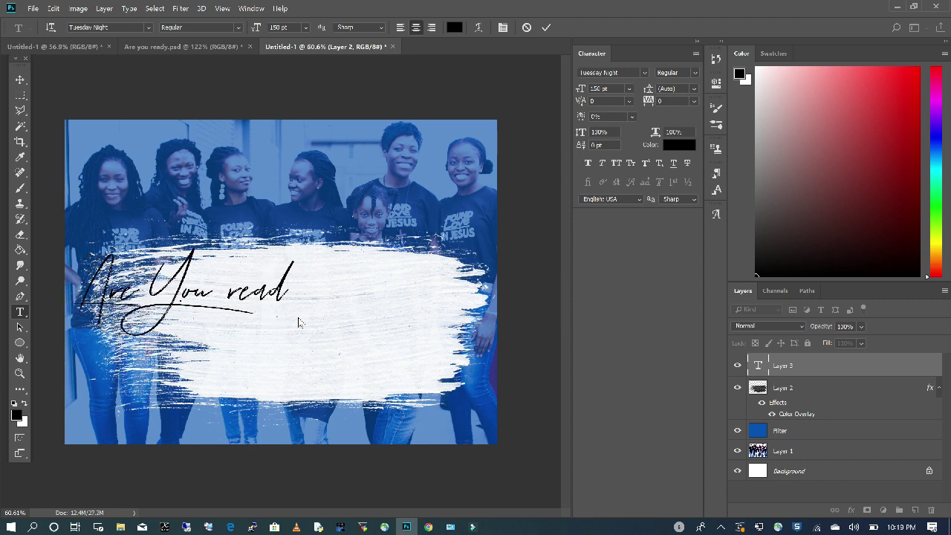
{"action": "type", "text": "dy"}
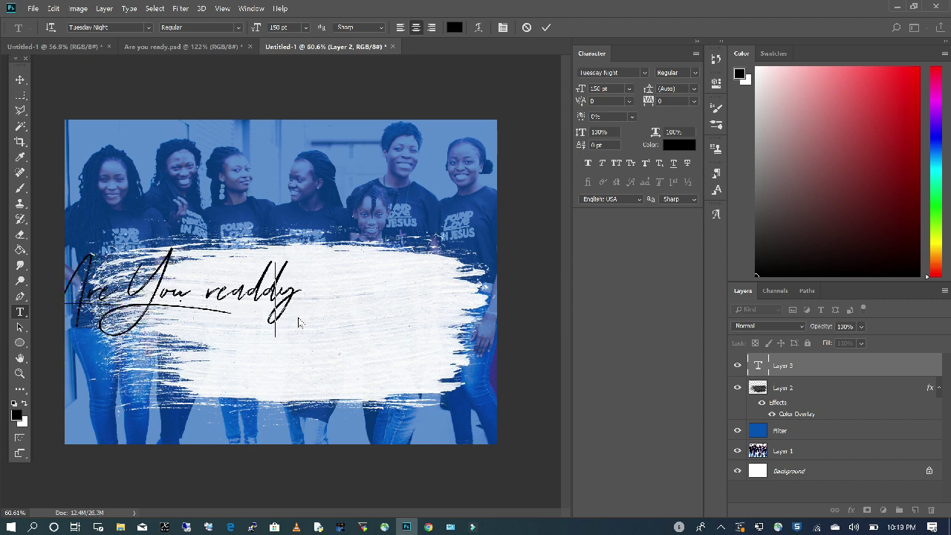
{"action": "key", "text": "BackSpace"}
{"action": "key", "text": "BackSpace"}
{"action": "key", "text": "BackSpace"}
{"action": "type", "text": "d"}
{"action": "key", "text": "BackSpace"}
{"action": "type", "text": "dy"}
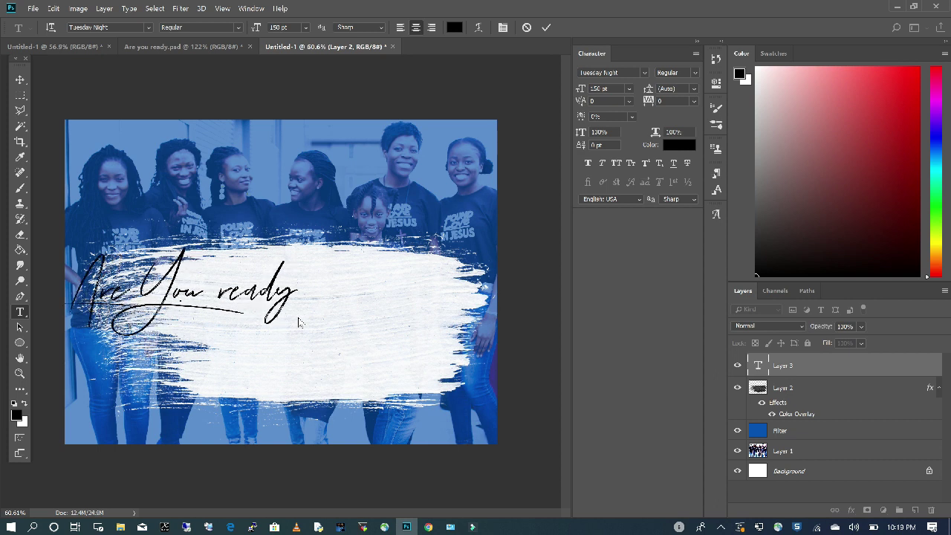
{"action": "type", "text": " for"}
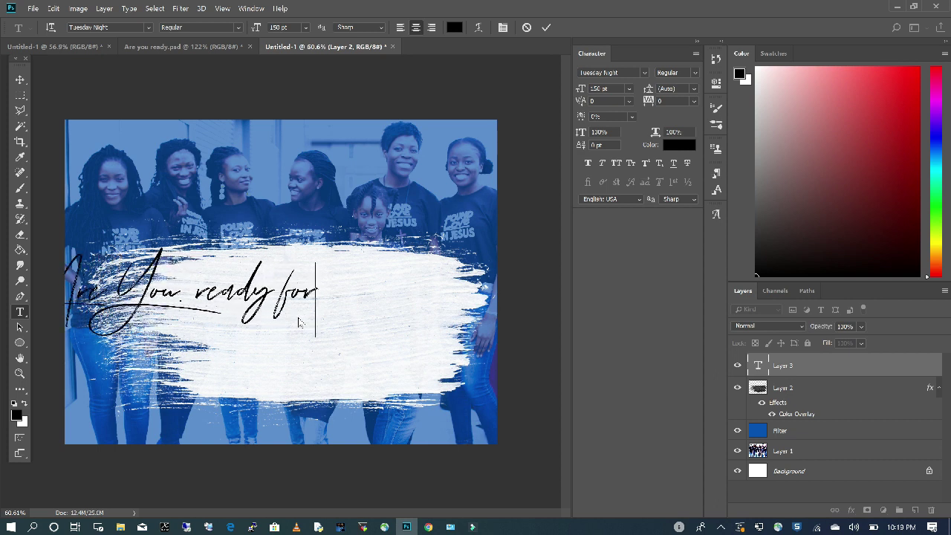
{"action": "left_click", "coordinate": [20, 79]}
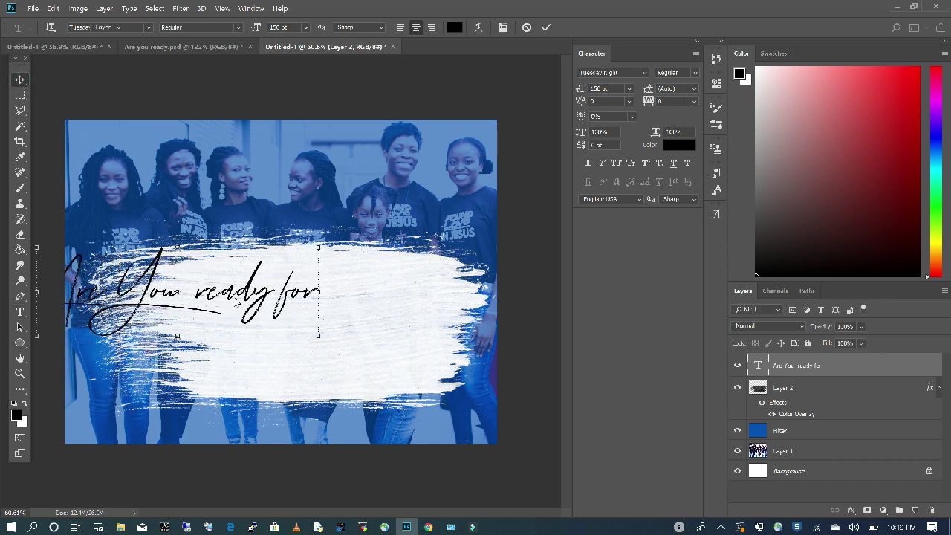
Step: Centre the script text on the white band and scale it to about 90%
{"action": "mouse_move", "coordinate": [324, 297]}
{"action": "left_mouse_down"}
{"action": "mouse_move", "coordinate": [375, 316]}
{"action": "mouse_move", "coordinate": [371, 260]}
{"action": "mouse_move", "coordinate": [375, 274]}
{"action": "left_mouse_up"}
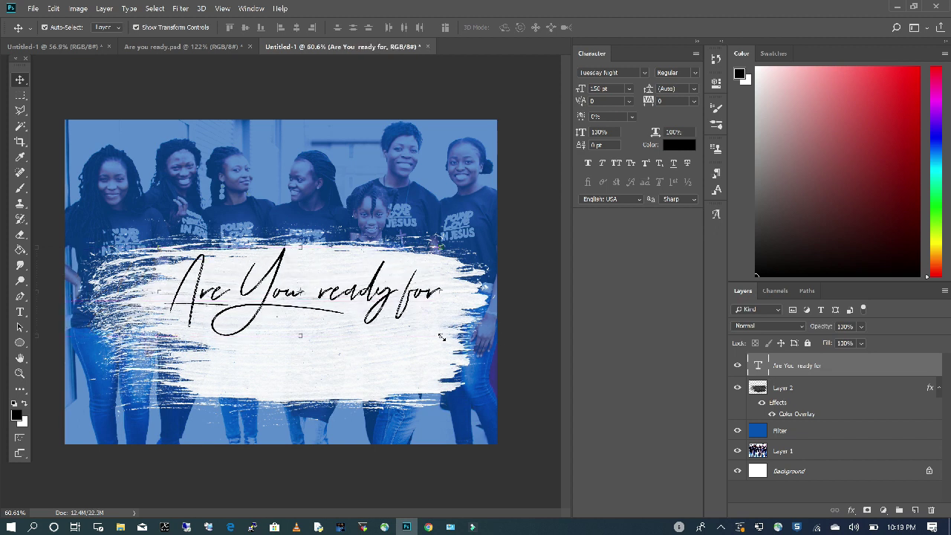
{"action": "left_click_drag", "start_coordinate": [441, 337], "coordinate": [418, 298]}
{"action": "key", "text": "Return"}
{"action": "left_click", "coordinate": [20, 311]}
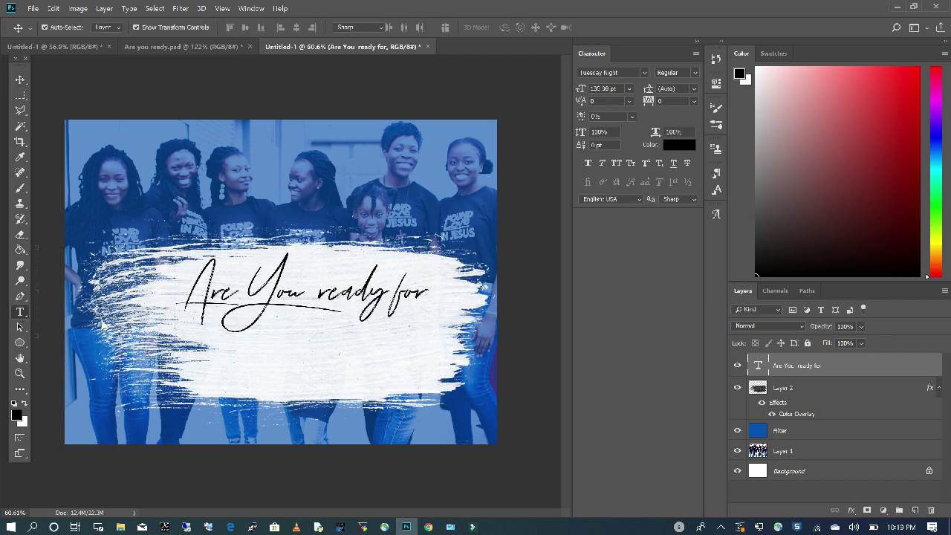
Step: Type 'SUNDAY?' in Geometr415 Blk BT below the script line
{"action": "left_click", "coordinate": [223, 376]}
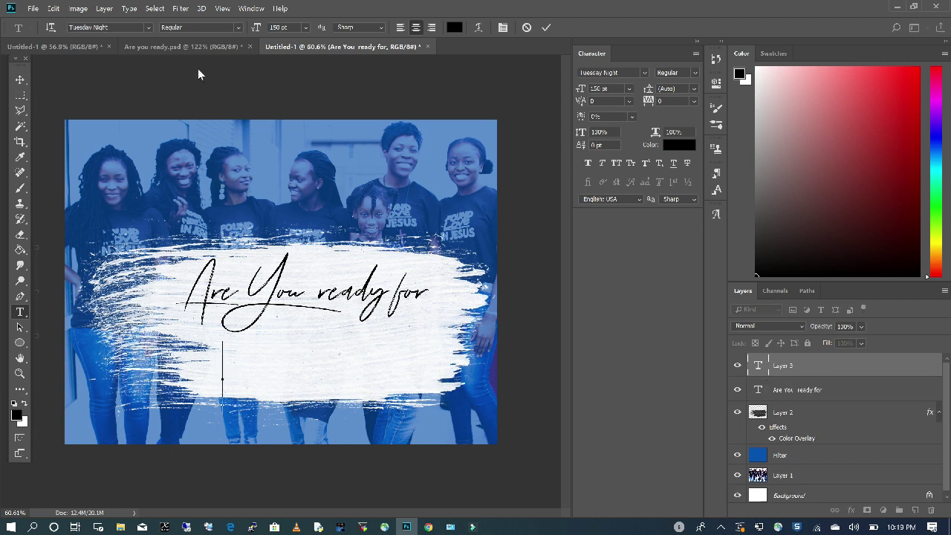
{"action": "left_click", "coordinate": [148, 28]}
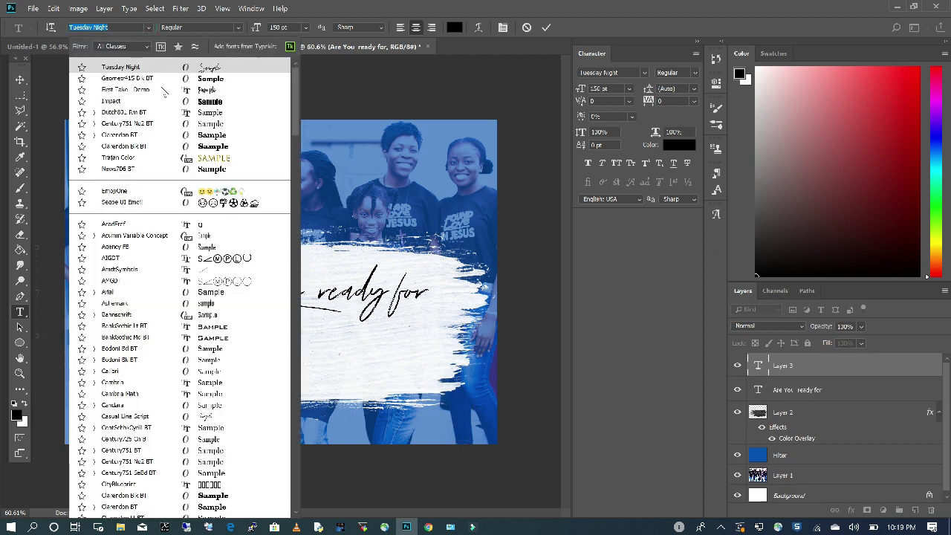
{"action": "left_click", "coordinate": [220, 79]}
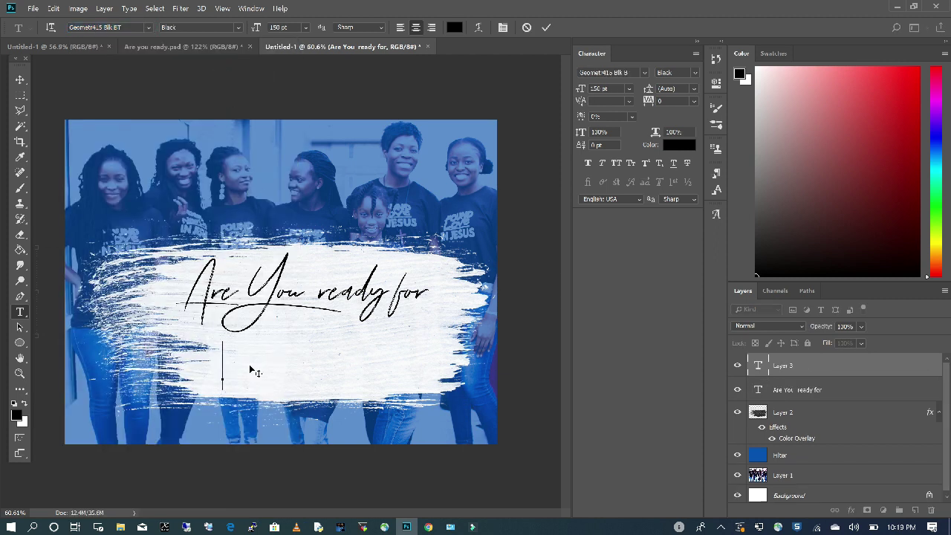
{"action": "type", "text": "SUN"}
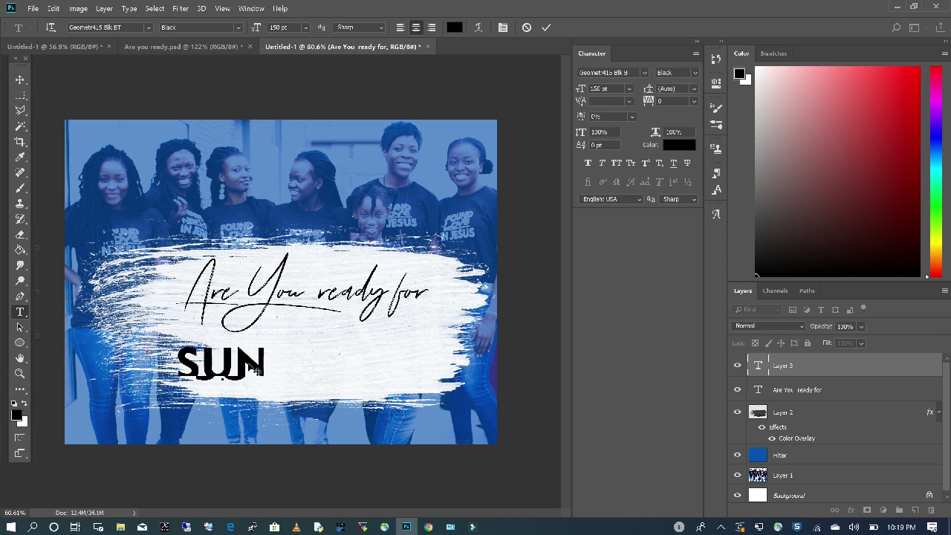
{"action": "type", "text": "DAY?"}
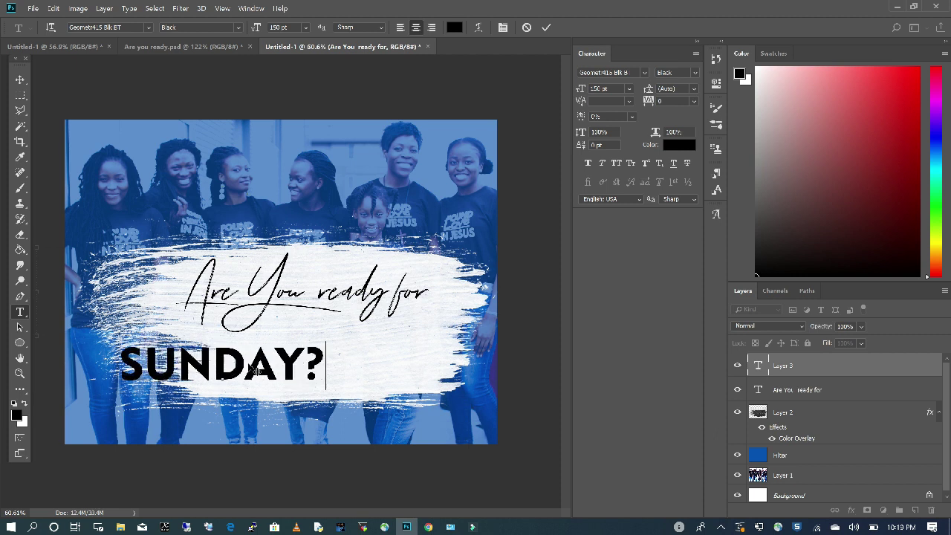
{"action": "left_click", "coordinate": [20, 79]}
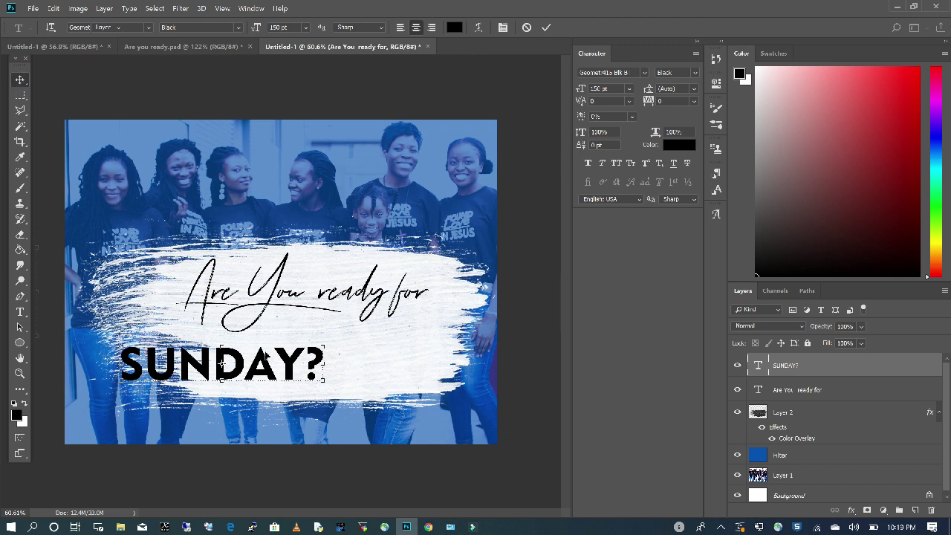
Step: Shift 'SUNDAY?' right, enlarge it to about 132%, and centre it under 'Are You ready for'
{"action": "left_click_drag", "start_coordinate": [218, 360], "coordinate": [275, 360]}
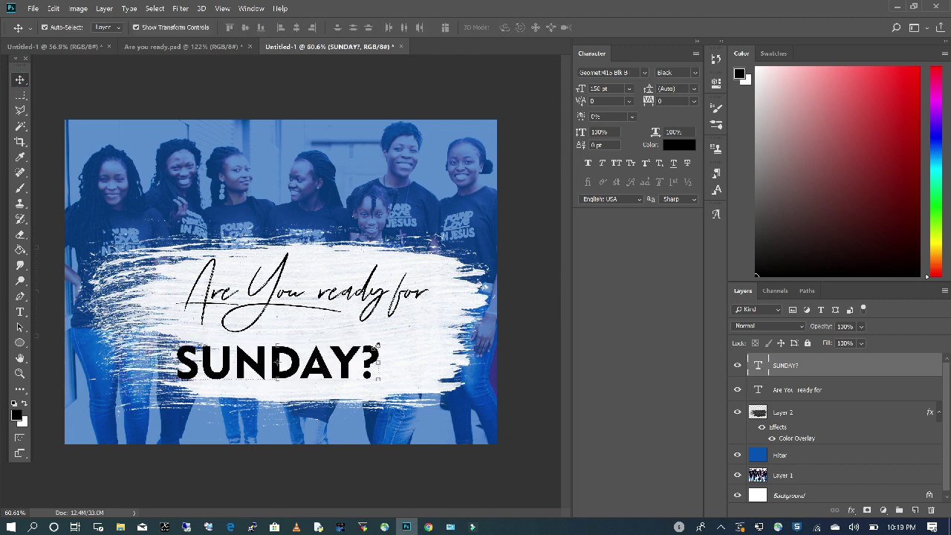
{"action": "left_click_drag", "start_coordinate": [379, 345], "coordinate": [437, 316]}
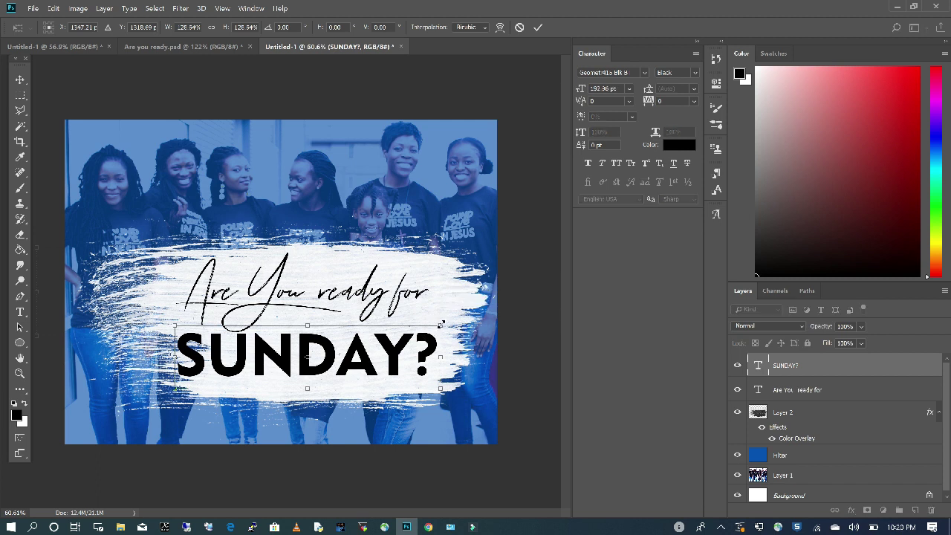
{"action": "left_click_drag", "start_coordinate": [441, 325], "coordinate": [447, 325]}
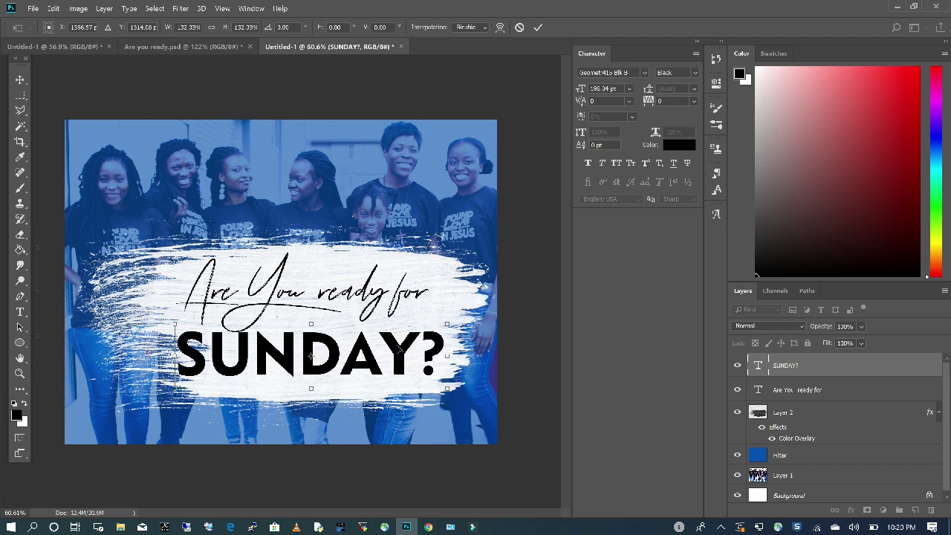
{"action": "left_click_drag", "start_coordinate": [396, 347], "coordinate": [397, 354]}
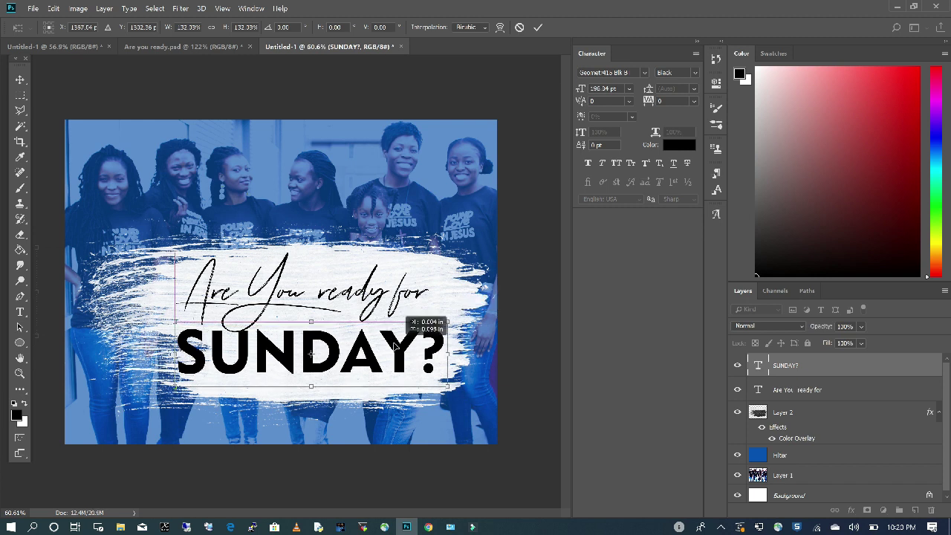
{"action": "key", "text": "Return"}
{"action": "left_click", "coordinate": [437, 308]}
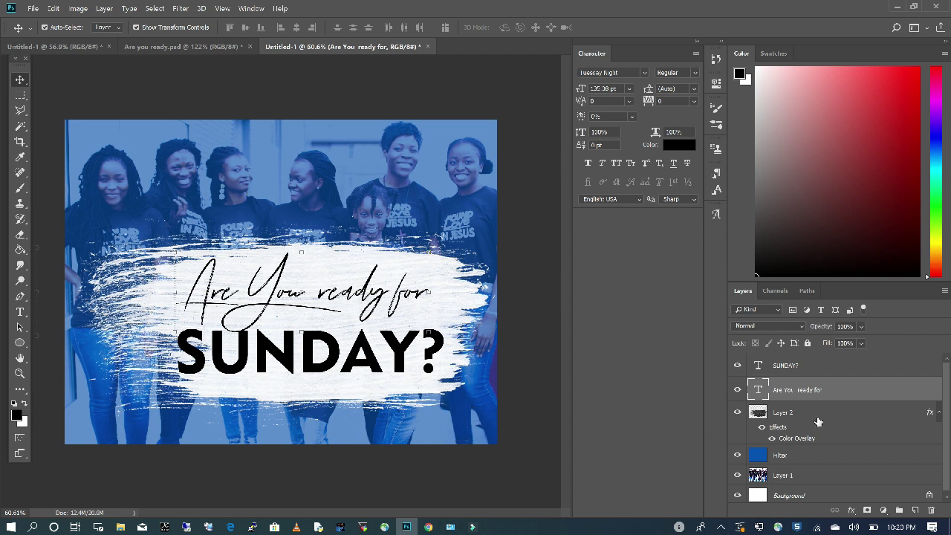
Step: Group the 'SUNDAY?', 'Are You ready for' and white brush band layers into Group 1
{"action": "left_click", "coordinate": [809, 367]}
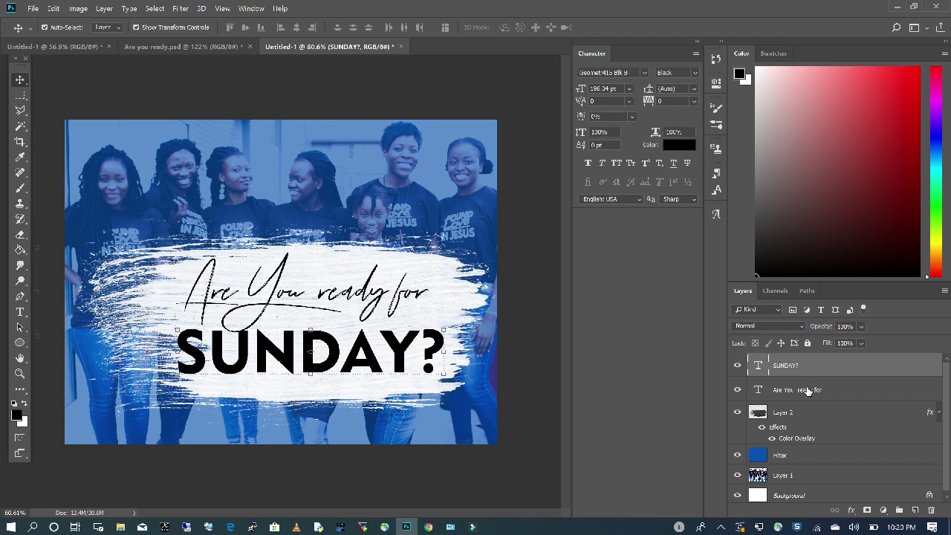
{"action": "left_click", "coordinate": [809, 390], "text": "shift"}
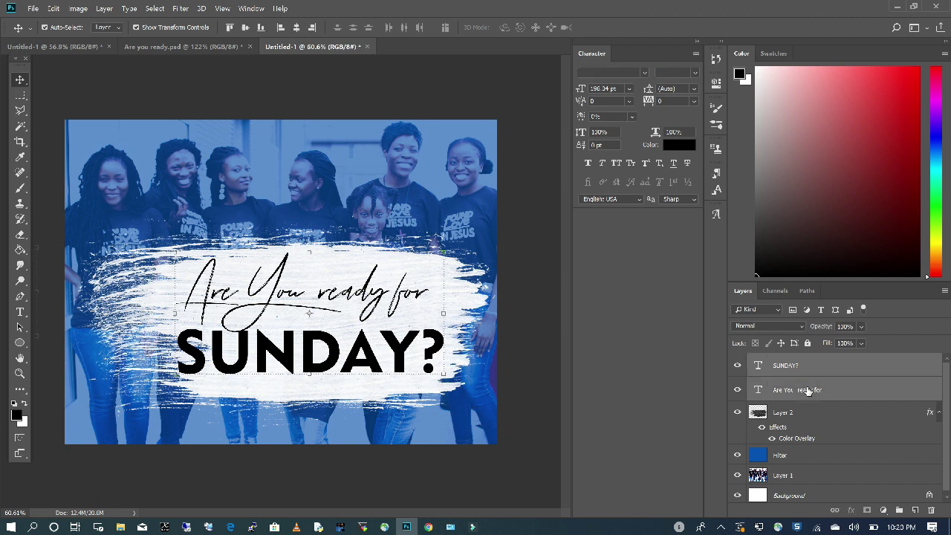
{"action": "left_click", "coordinate": [800, 421], "text": "shift"}
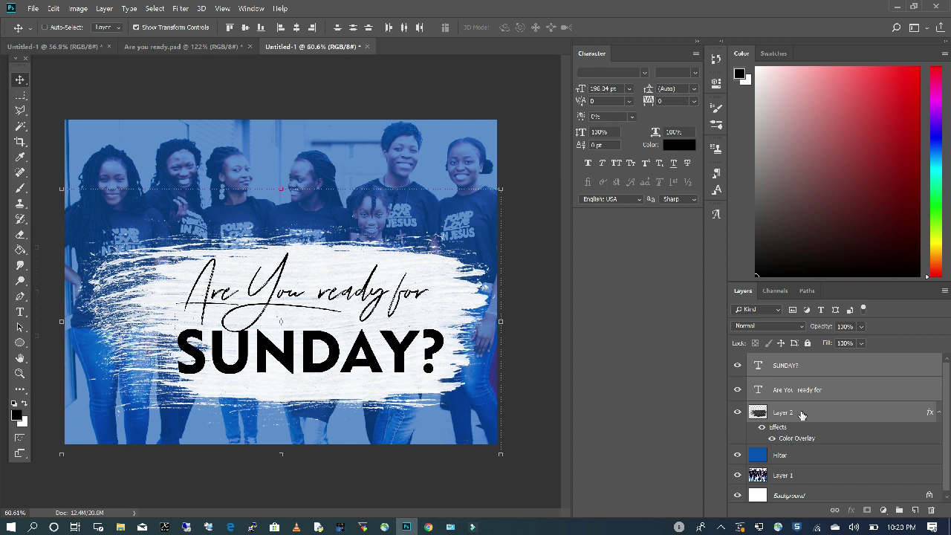
{"action": "key", "text": "ctrl+g"}
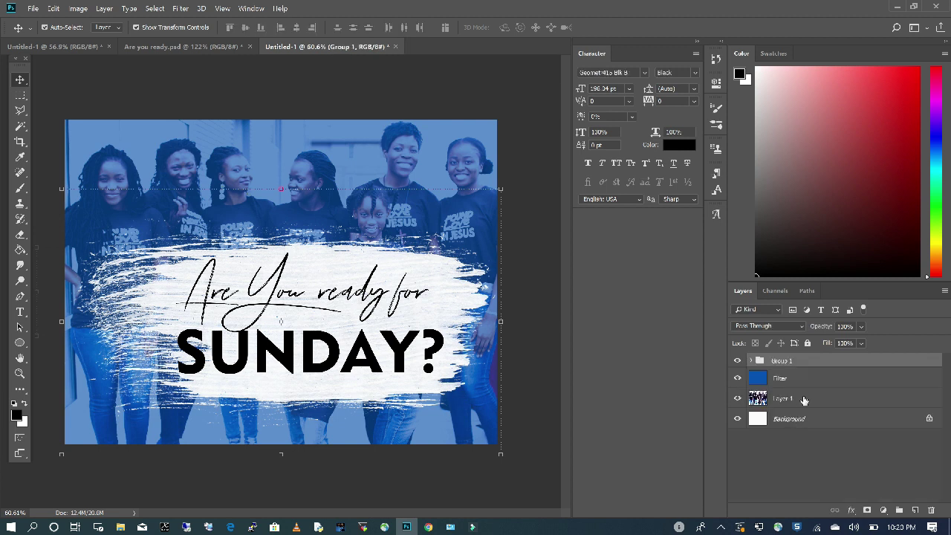
Step: Expand Group 1 and select the 'SUNDAY?' text layer
{"action": "left_click", "coordinate": [750, 361]}
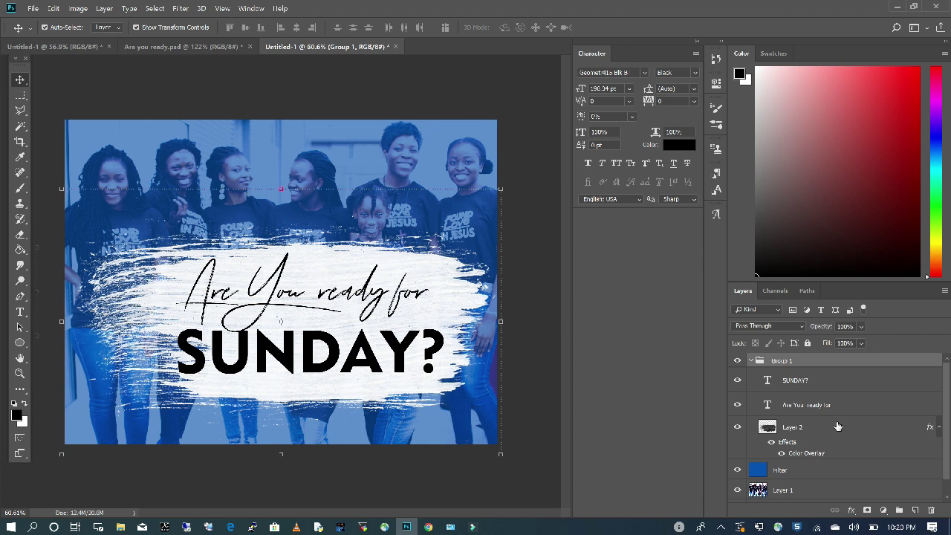
{"action": "left_click", "coordinate": [813, 381]}
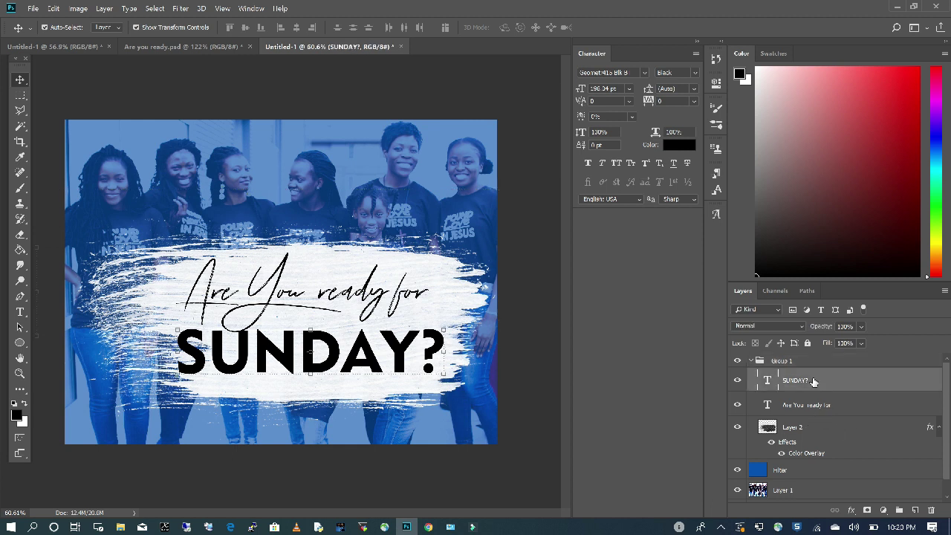
{"action": "right_click", "coordinate": [813, 381]}
Step: Set 'SUNDAY?' blending options to Shallow knockout with 0% fill opacity
{"action": "left_click", "coordinate": [709, 10]}
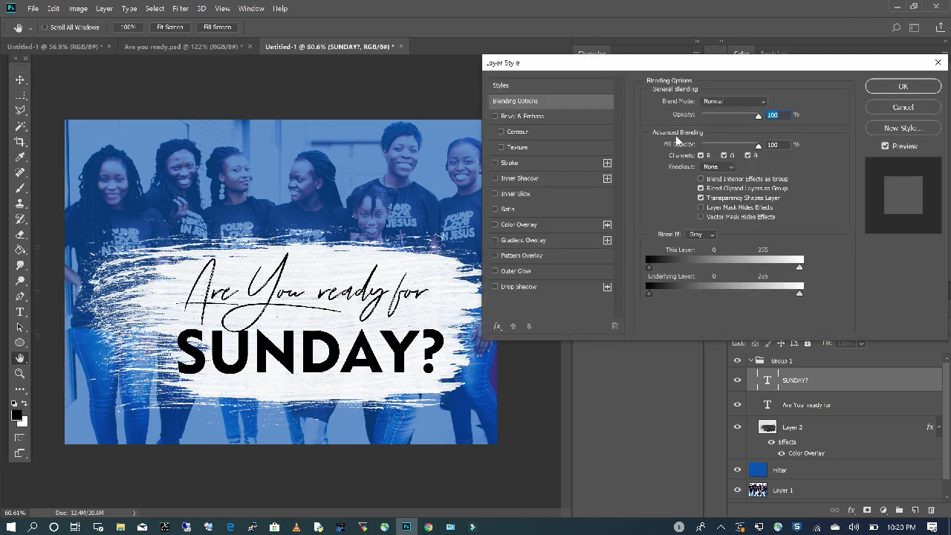
{"action": "left_click", "coordinate": [733, 168]}
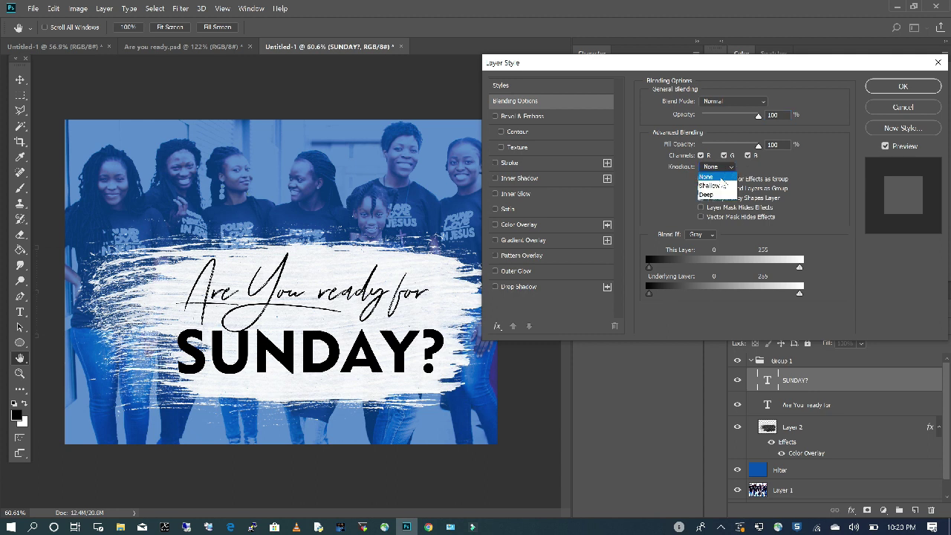
{"action": "left_click", "coordinate": [722, 183]}
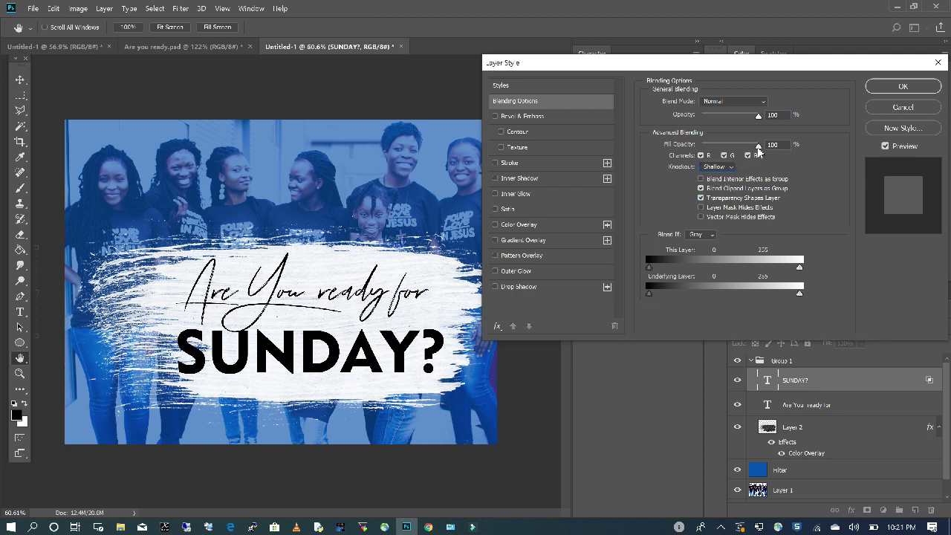
{"action": "left_click_drag", "start_coordinate": [758, 146], "coordinate": [700, 148]}
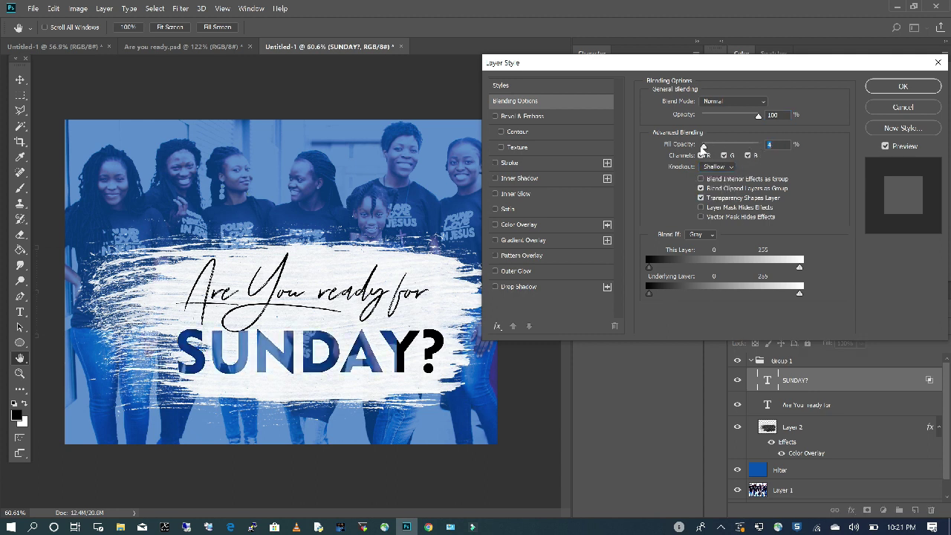
{"action": "left_click", "coordinate": [901, 86]}
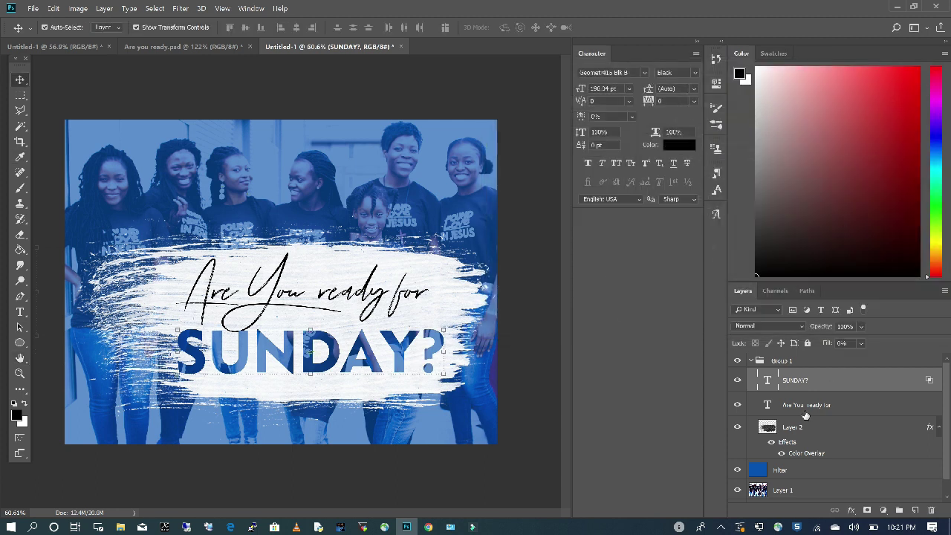
{"action": "left_click", "coordinate": [810, 406]}
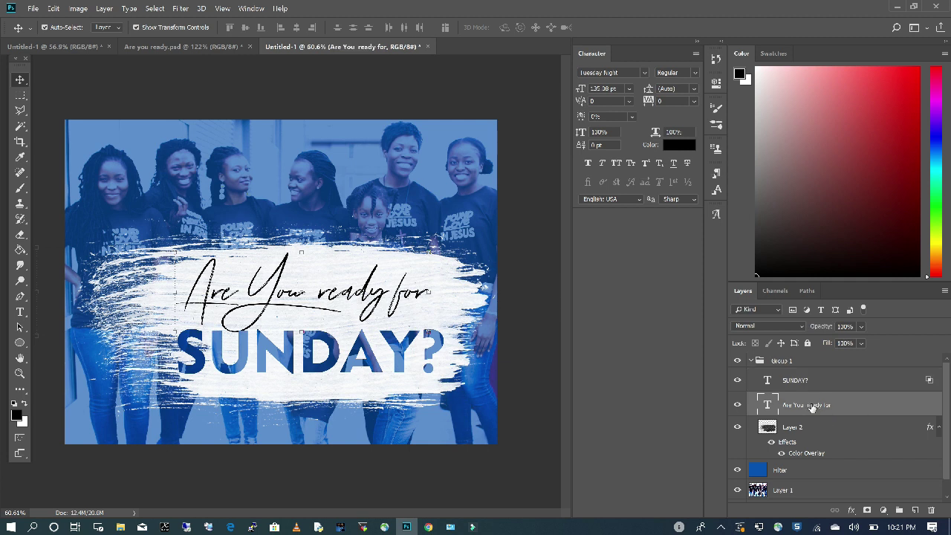
Step: Give the 'Are You ready for' layer a Shallow knockout with 0% fill opacity
{"action": "right_click", "coordinate": [812, 405]}
{"action": "left_click", "coordinate": [712, 14]}
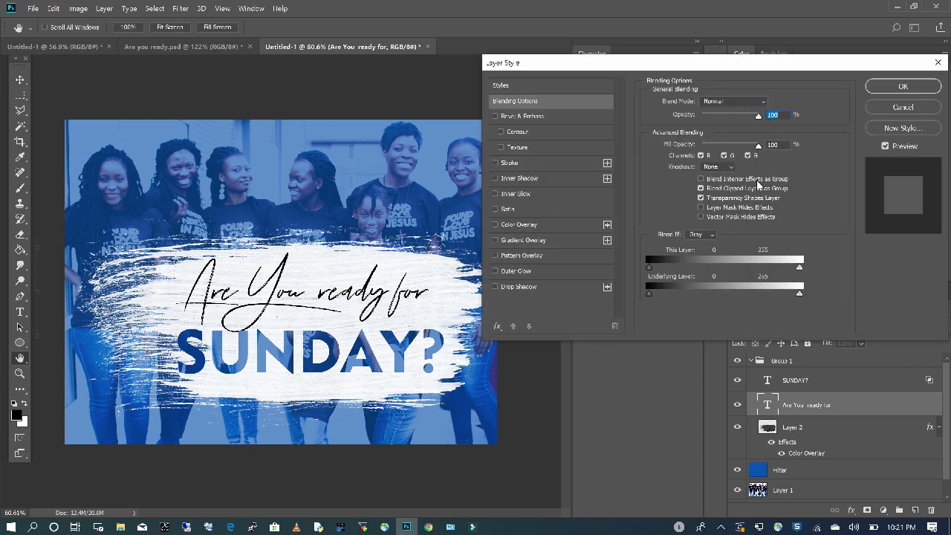
{"action": "left_click", "coordinate": [733, 170]}
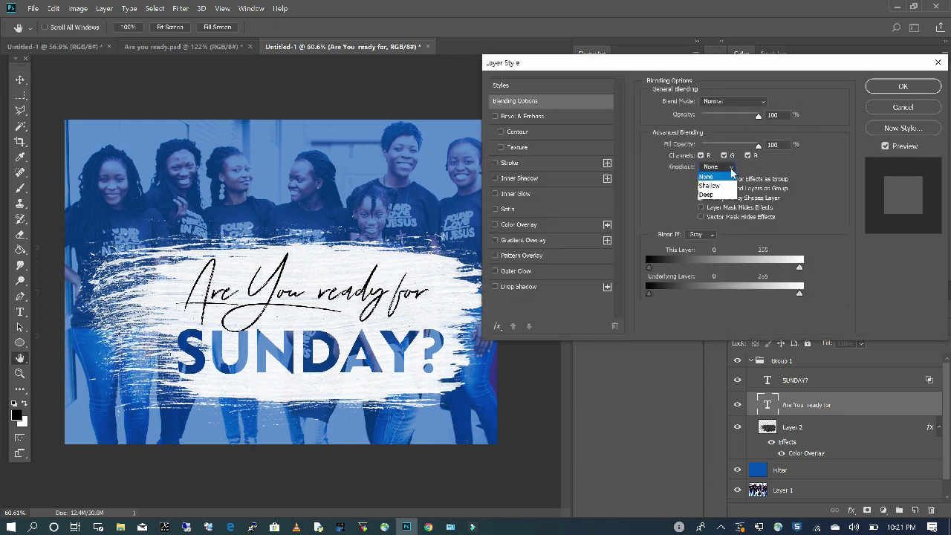
{"action": "left_click", "coordinate": [727, 181]}
{"action": "left_click_drag", "start_coordinate": [756, 146], "coordinate": [701, 146]}
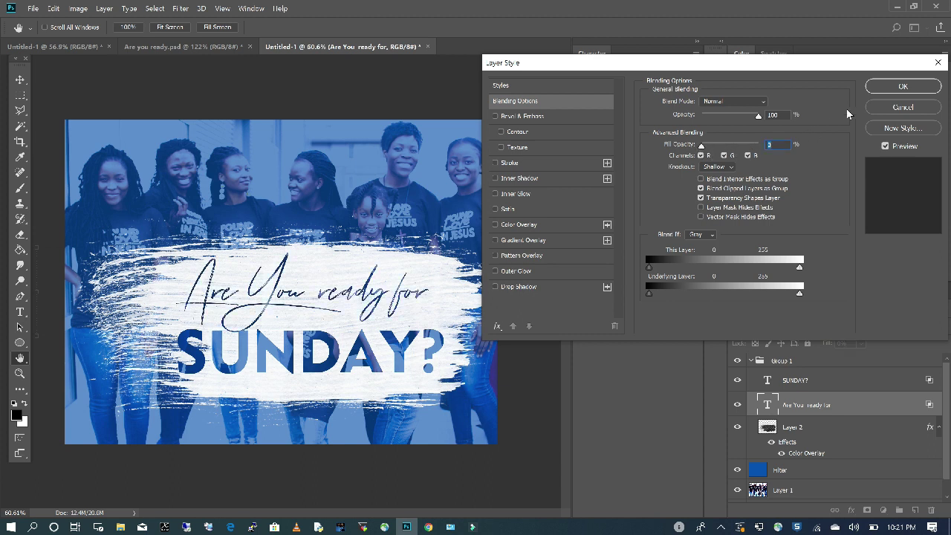
{"action": "left_click", "coordinate": [892, 89]}
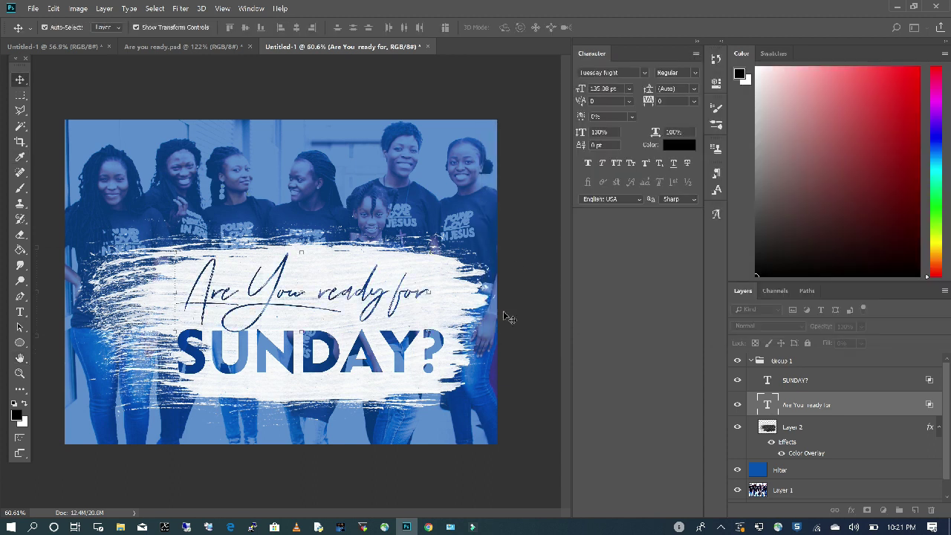
{"action": "left_click", "coordinate": [514, 313]}
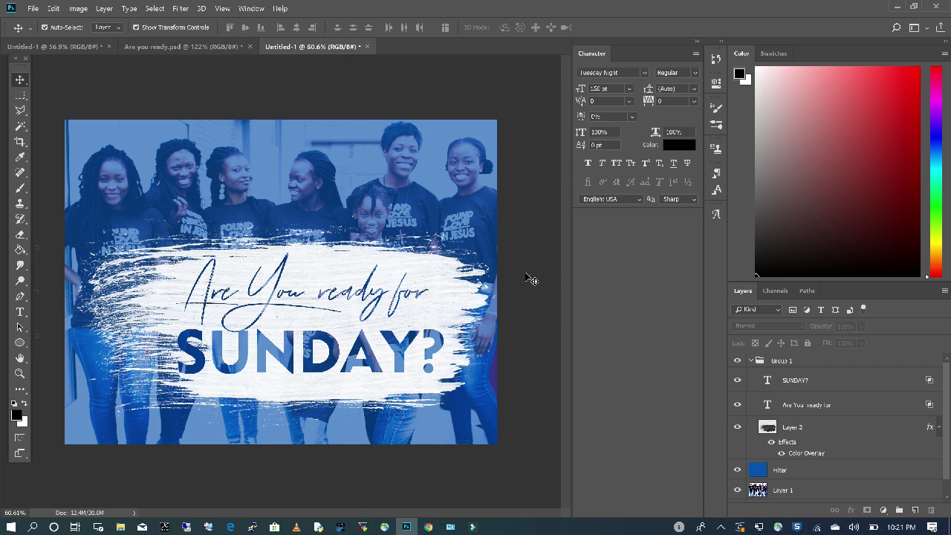
Step: Drag the QFC logo from 'Are you ready.psd' onto the flyer
{"action": "left_click", "coordinate": [220, 45]}
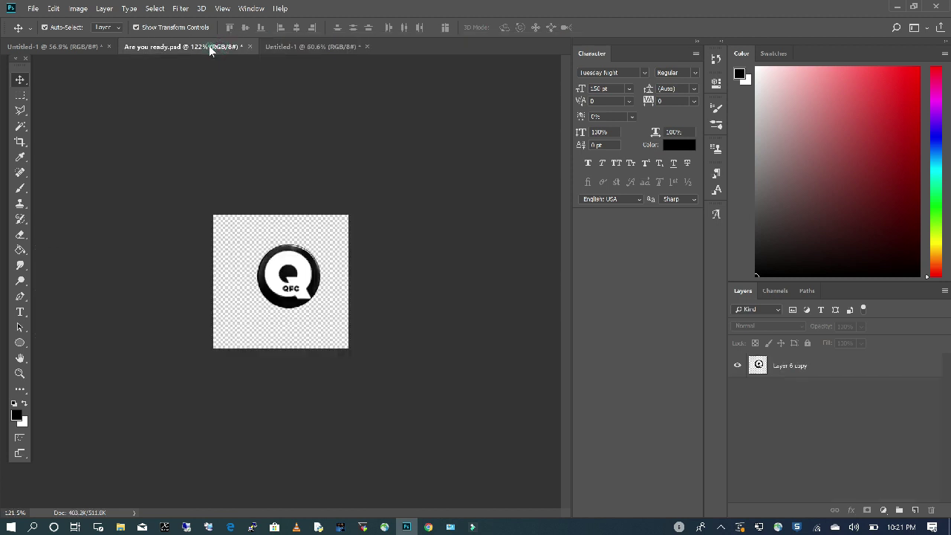
{"action": "left_click_drag", "start_coordinate": [209, 46], "coordinate": [352, 148]}
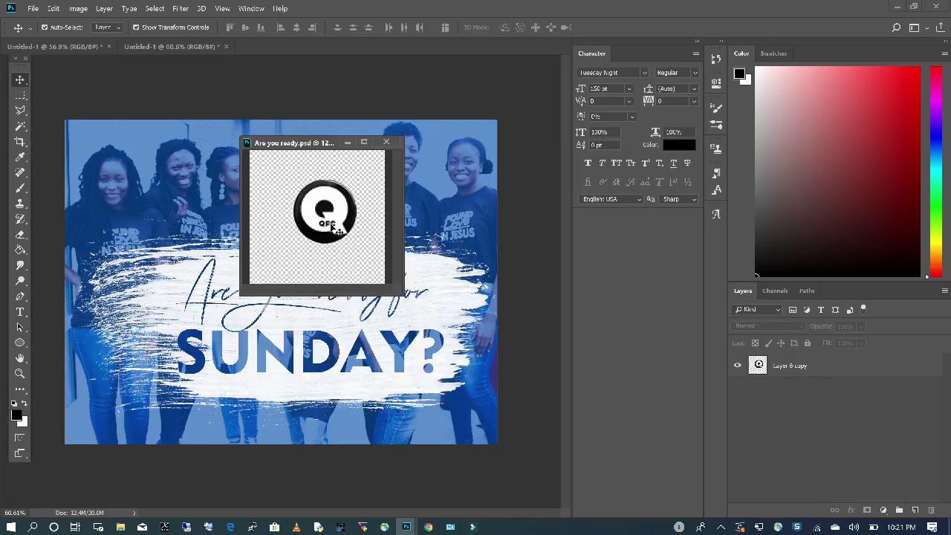
{"action": "left_click", "coordinate": [333, 229]}
{"action": "left_click_drag", "start_coordinate": [340, 228], "coordinate": [156, 202]}
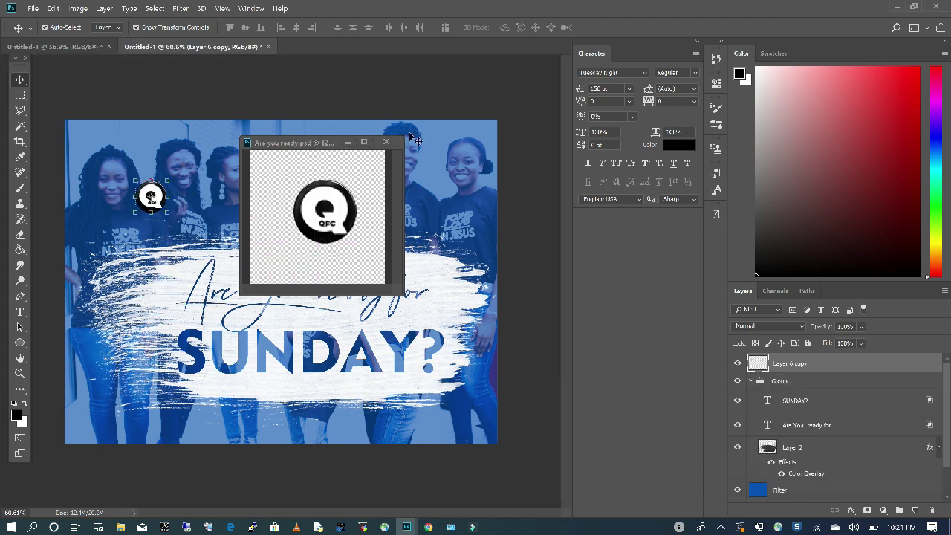
Step: Close the 'Are you ready.psd' logo document without saving changes
{"action": "left_click", "coordinate": [387, 144]}
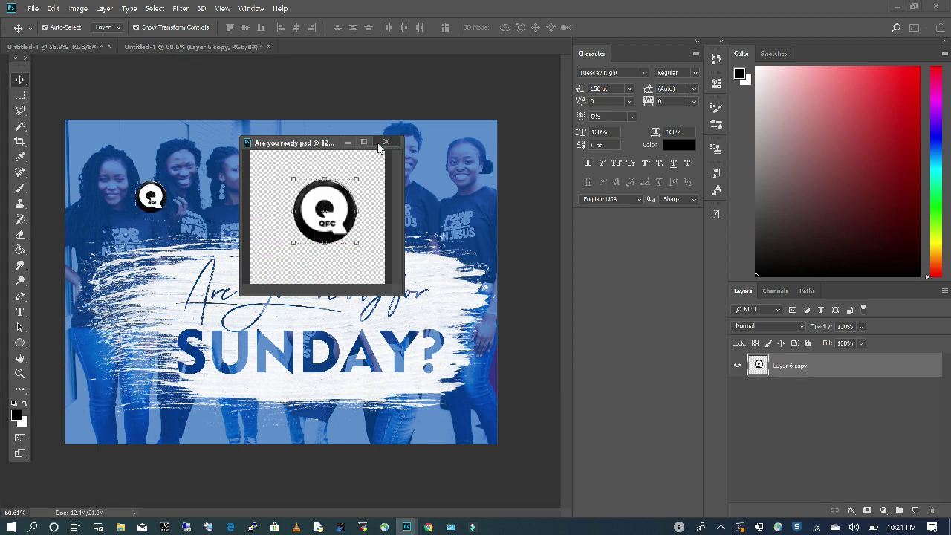
{"action": "left_click", "coordinate": [386, 144]}
{"action": "left_click", "coordinate": [532, 215]}
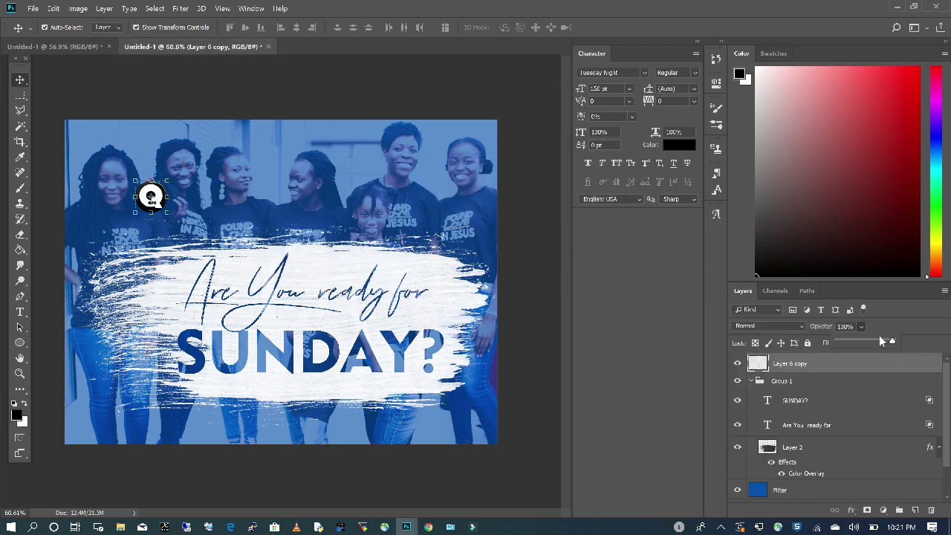
Step: Lower the QFC logo layer's opacity to about 62%
{"action": "left_click", "coordinate": [861, 342]}
{"action": "left_click_drag", "start_coordinate": [874, 341], "coordinate": [871, 343]}
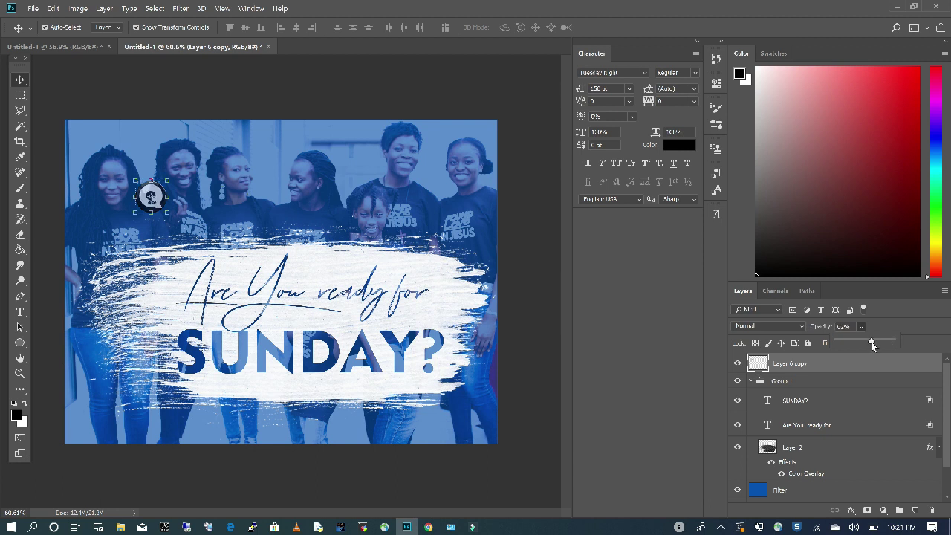
{"action": "left_click", "coordinate": [153, 197]}
{"action": "left_click", "coordinate": [152, 197]}
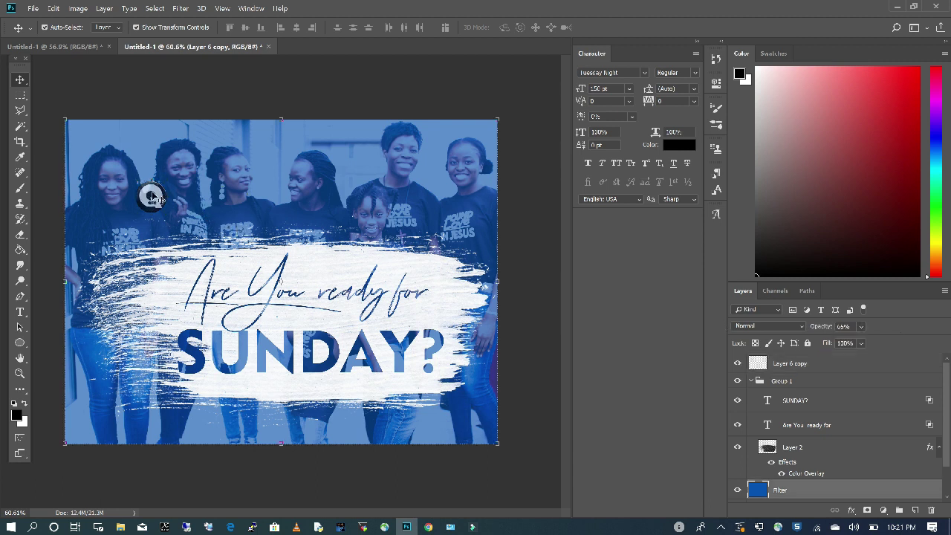
Step: Move the logo into the top-left corner and scale it down to about 81%
{"action": "left_click_drag", "start_coordinate": [151, 196], "coordinate": [102, 151]}
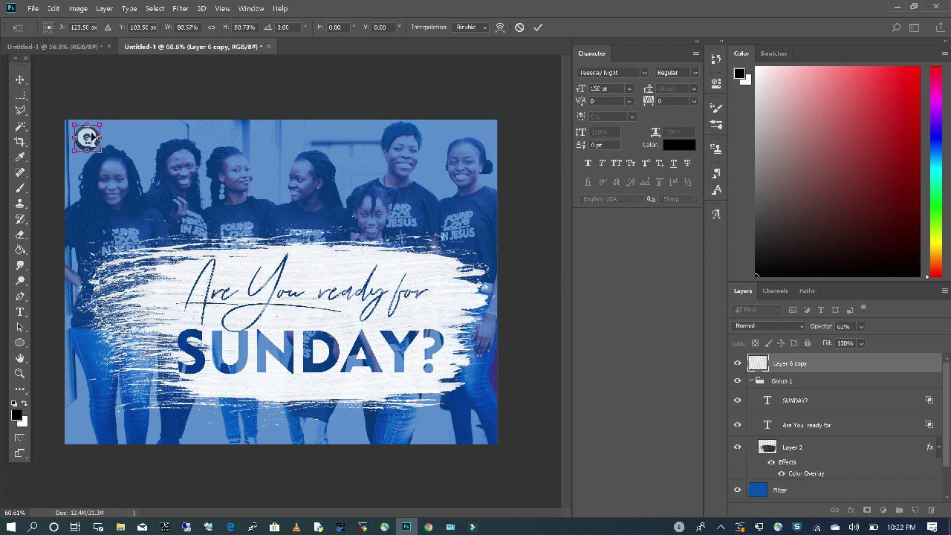
{"action": "key", "text": "Return"}
{"action": "left_click_drag", "start_coordinate": [93, 138], "coordinate": [84, 139]}
{"action": "key", "text": "ctrl+t"}
{"action": "left_click", "coordinate": [178, 151]}
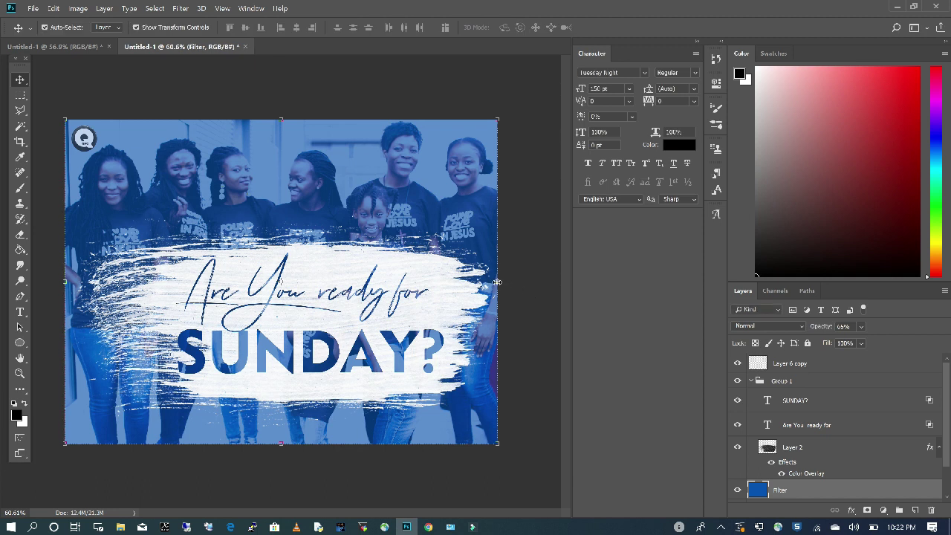
{"action": "left_click", "coordinate": [524, 309]}
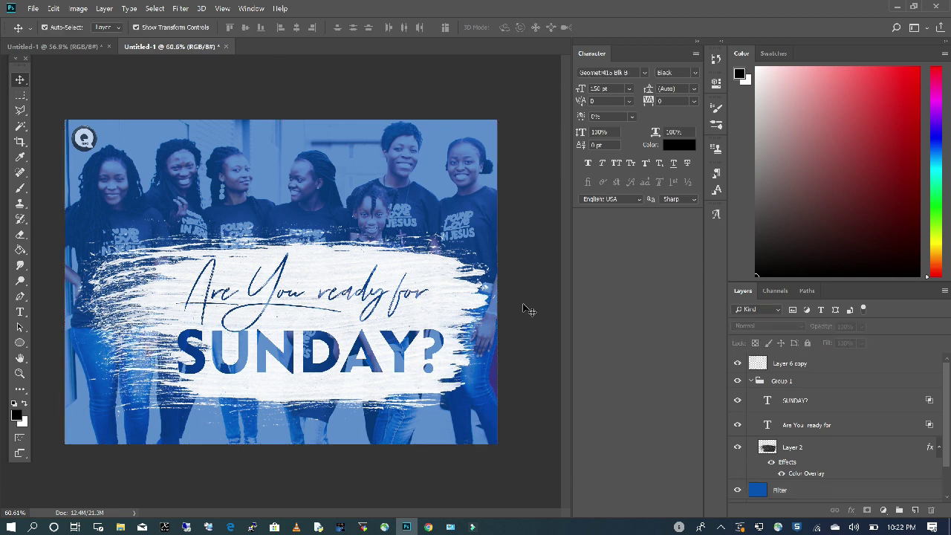